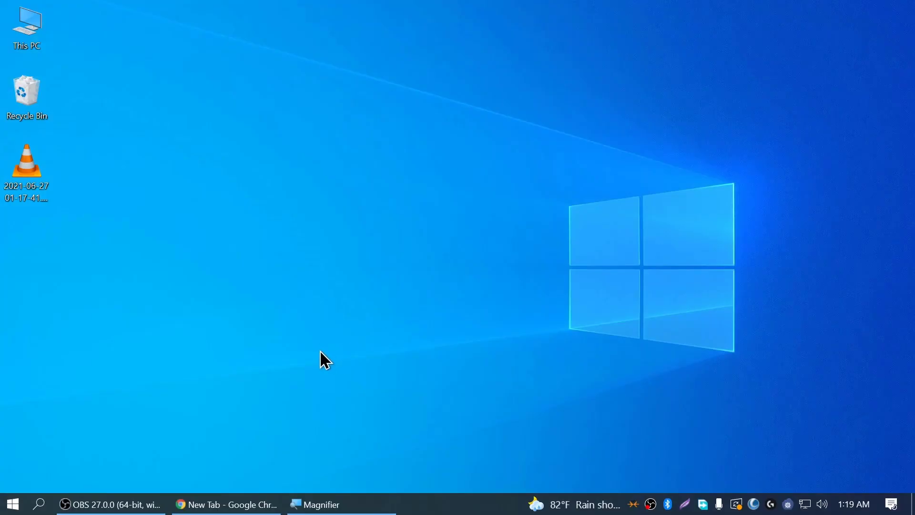
Load the MEGA link and download the 4.39 GB Windows 11 build 21996.1 x64 zip
click(227, 504)
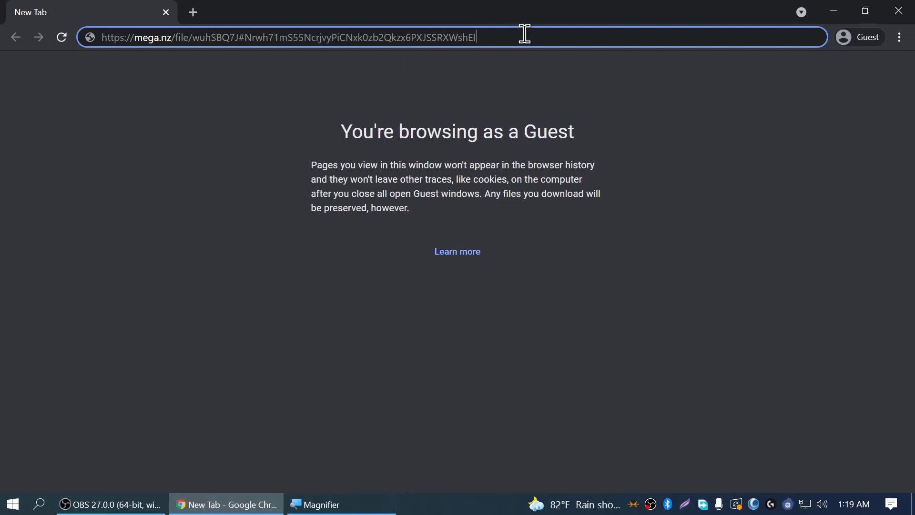
key(Return)
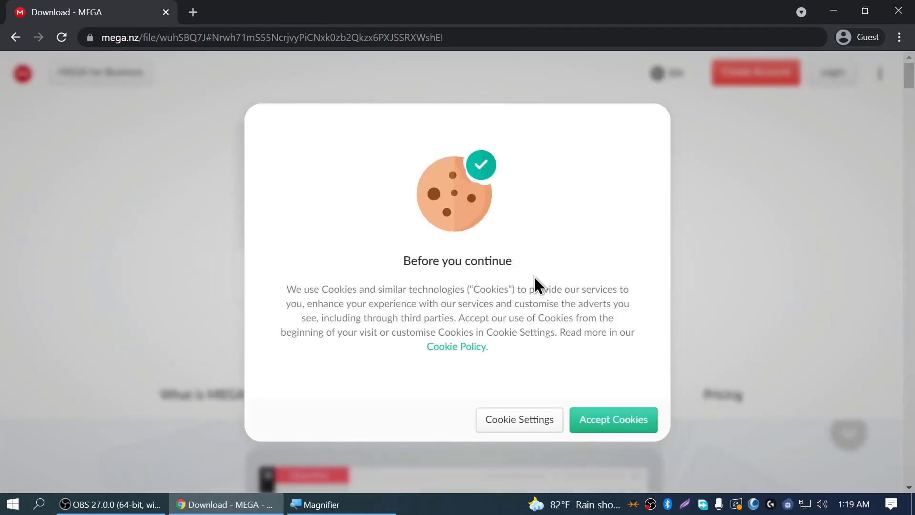
click(616, 430)
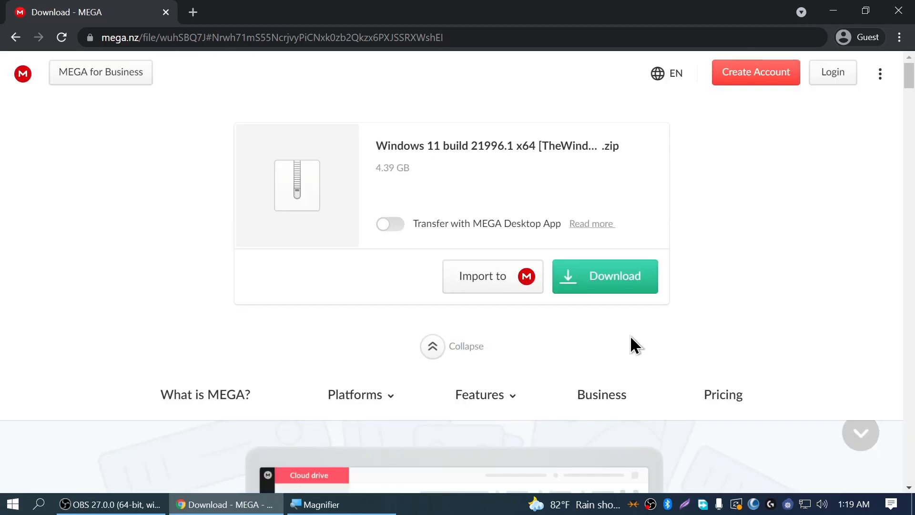
click(617, 284)
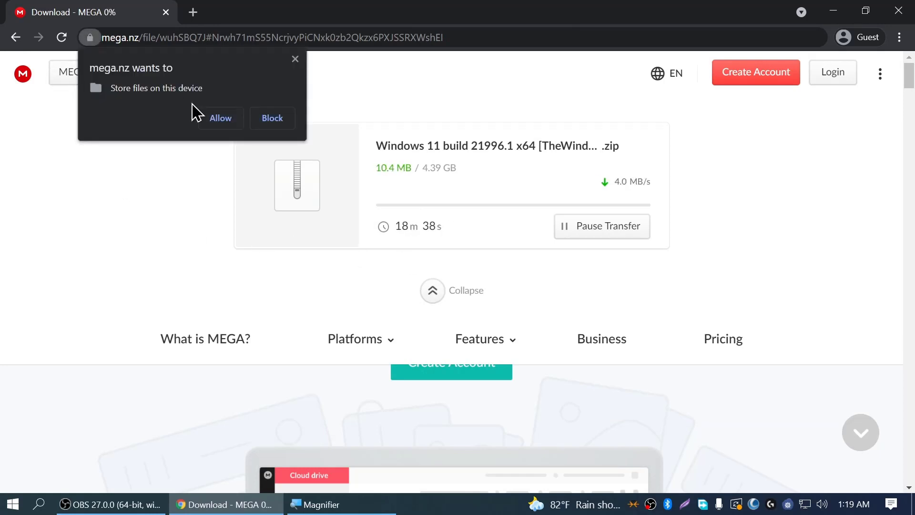
click(208, 124)
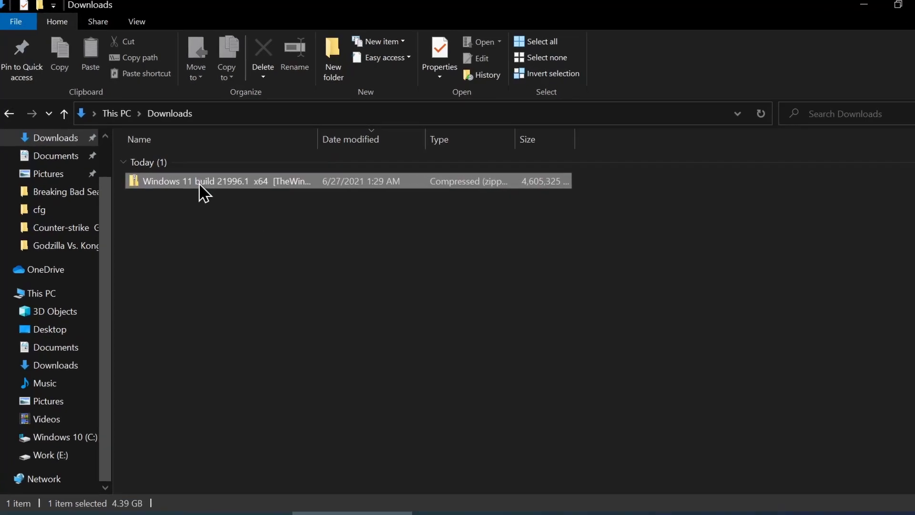
Run Extract All on the downloaded Windows 11 zip in Downloads
right_click(199, 184)
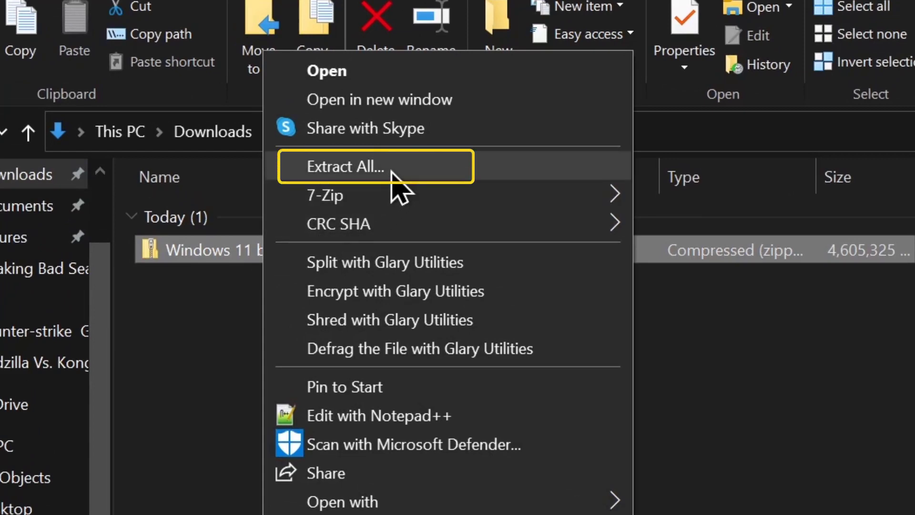
click(392, 172)
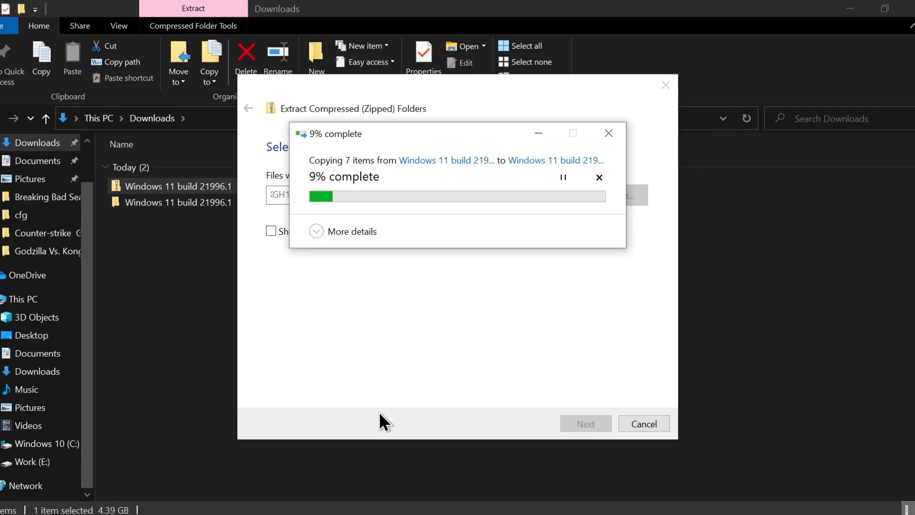
Search 'virtualbox', go to virtualbox.org, and download the 6.1.22 installer for Windows hosts
click(521, 514)
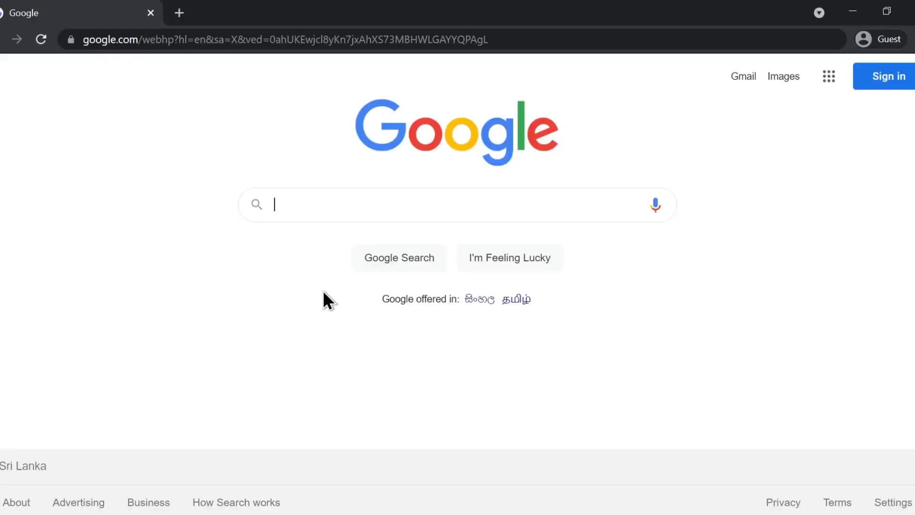
text(virr)
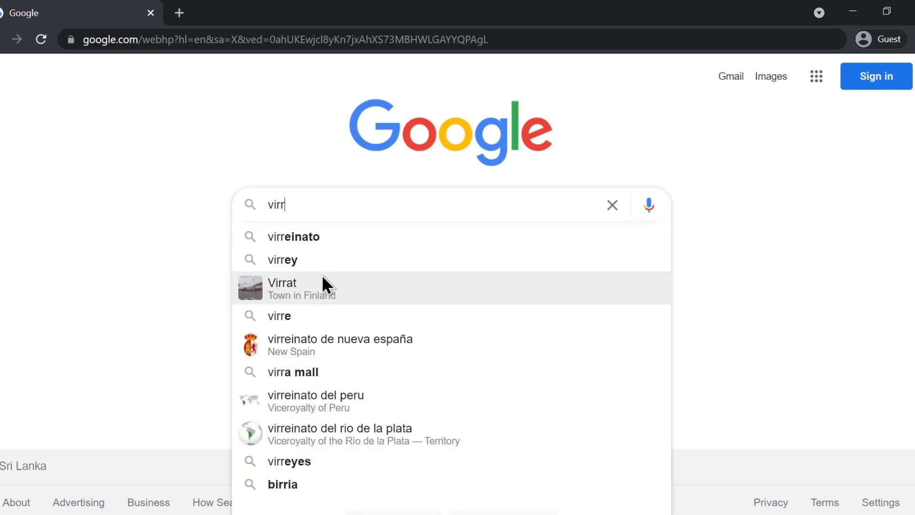
key(BackSpace)
text(tualbox)
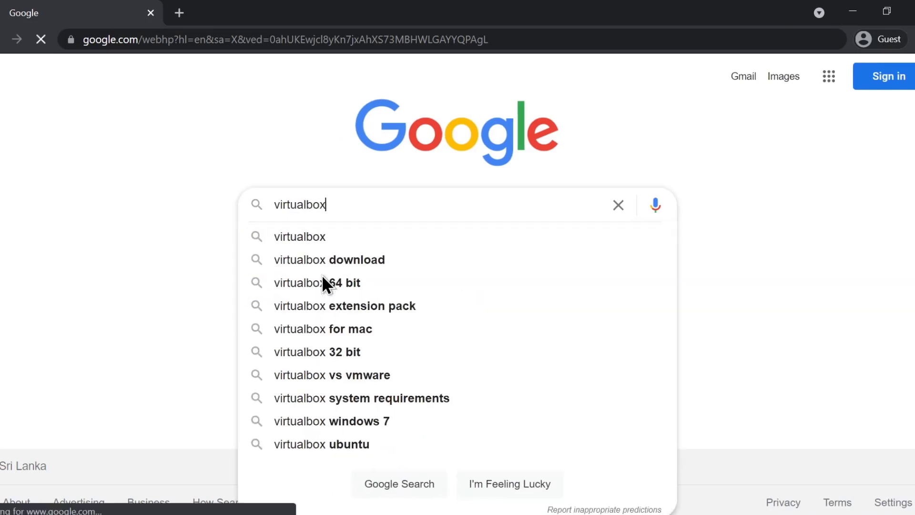
key(Return)
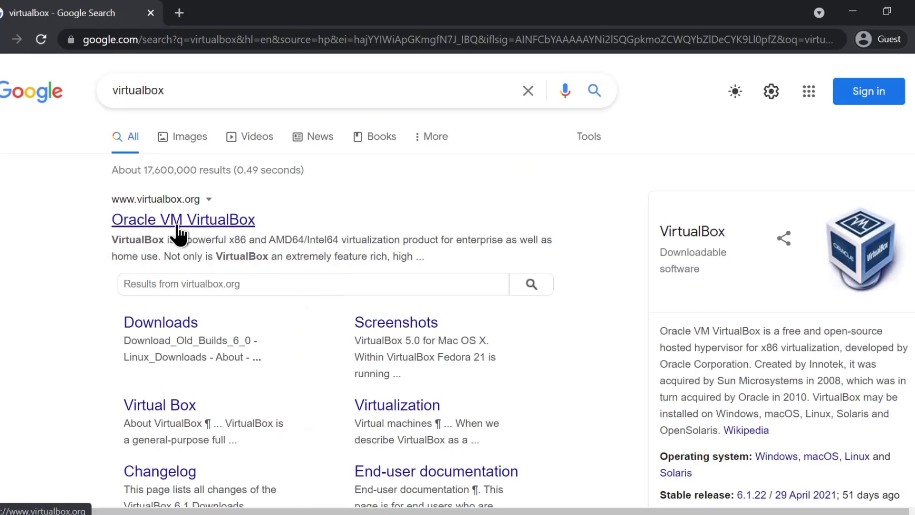
click(183, 221)
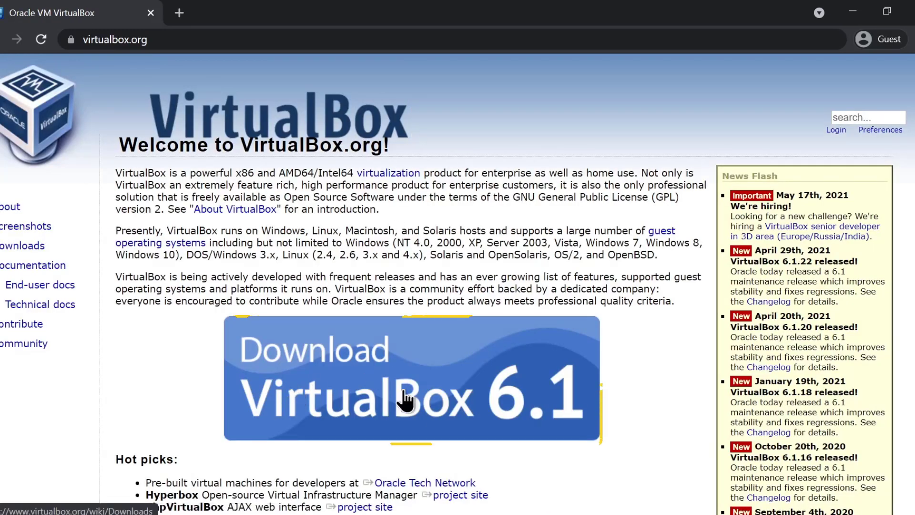
click(431, 395)
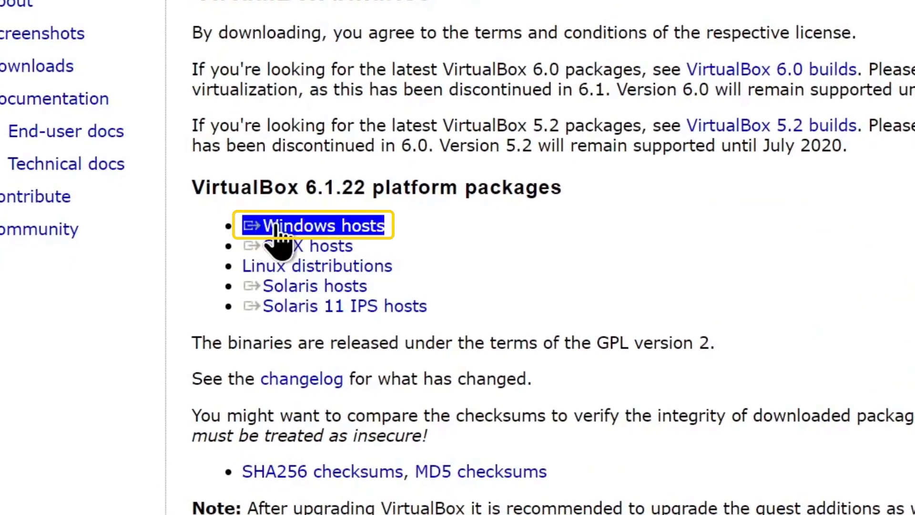
click(381, 232)
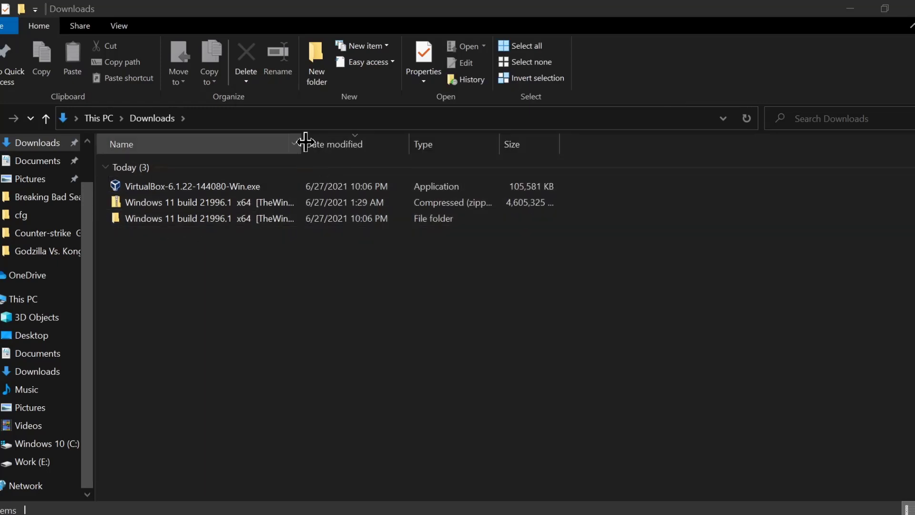
drag(303, 143, 401, 143)
click(236, 224)
double_click(235, 224)
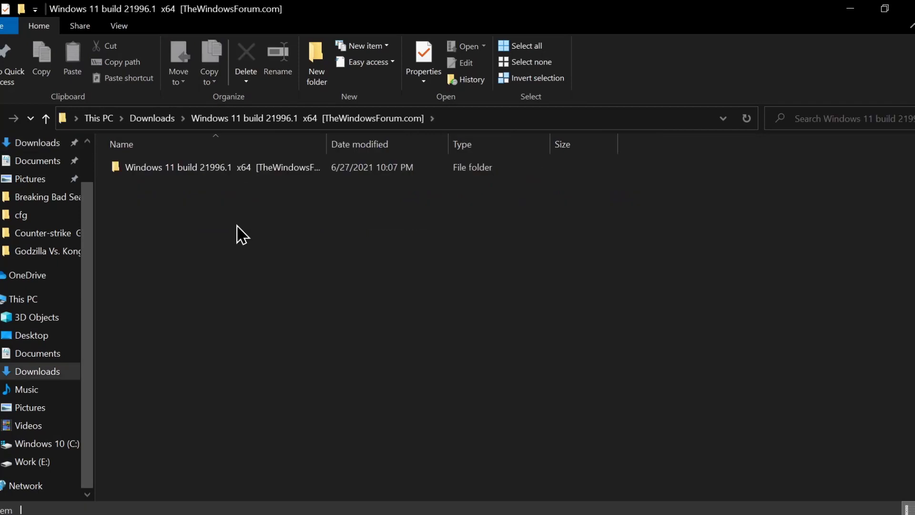
double_click(224, 167)
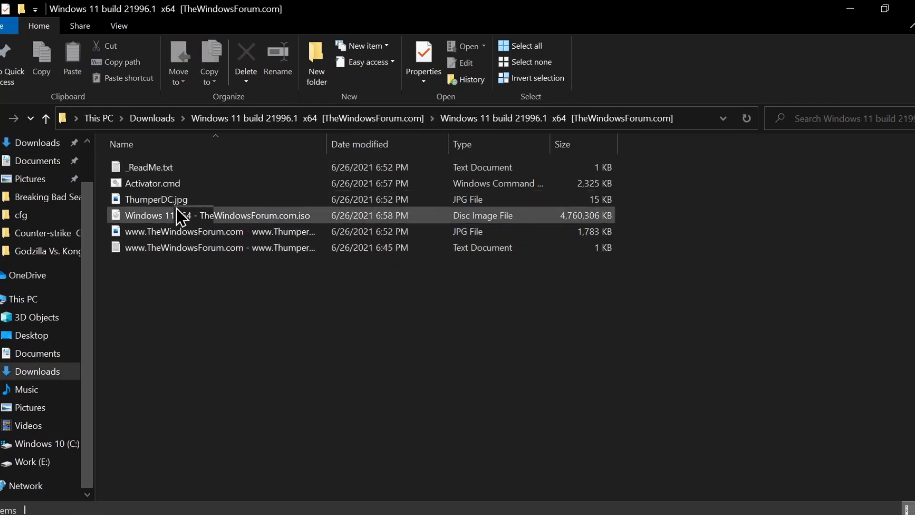
drag(328, 144, 437, 146)
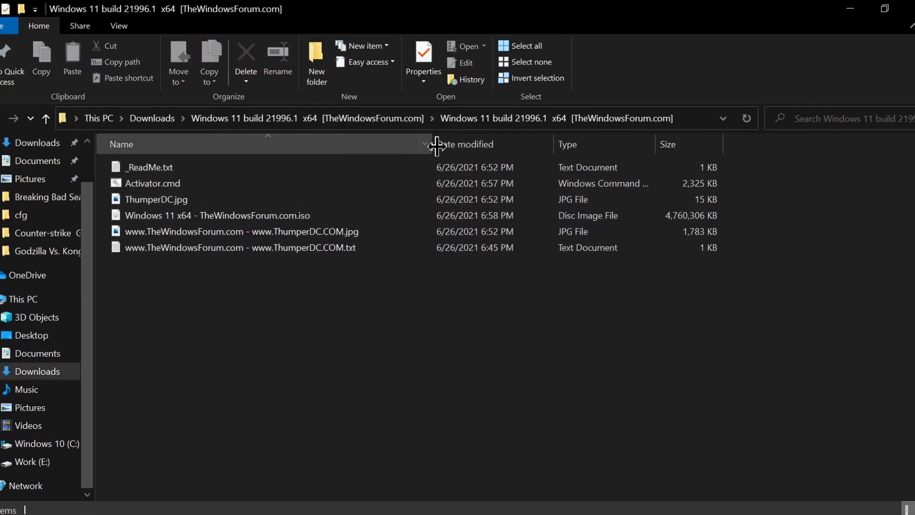
click(127, 216)
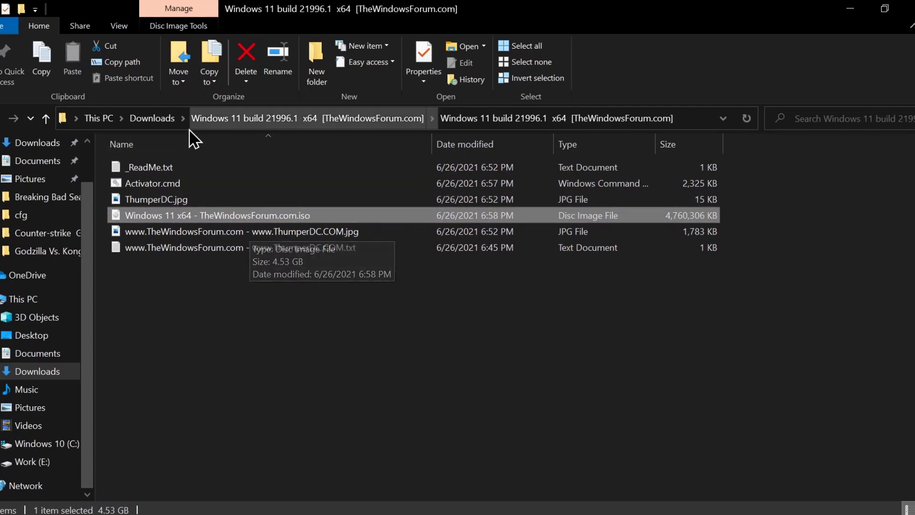
click(148, 119)
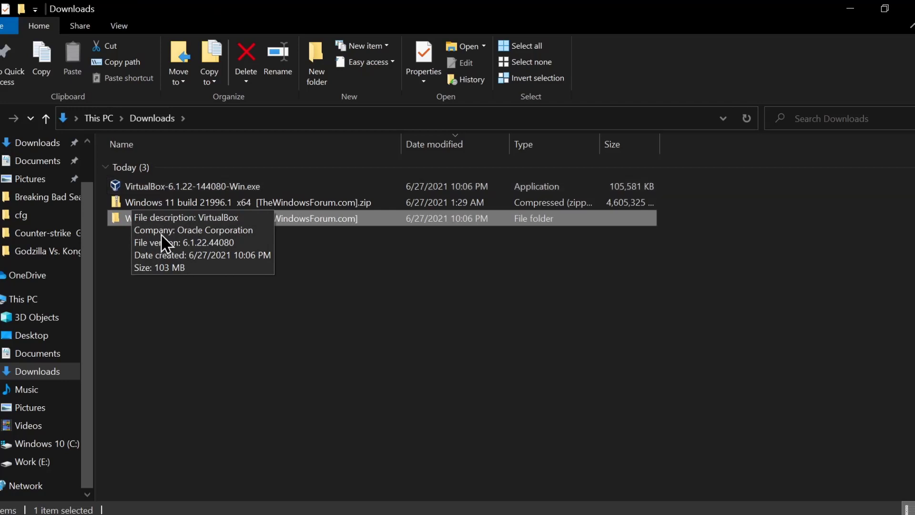
Install VirtualBox-6.1.22-144080-Win.exe with default features and networking, launching VirtualBox afterwards
double_click(215, 185)
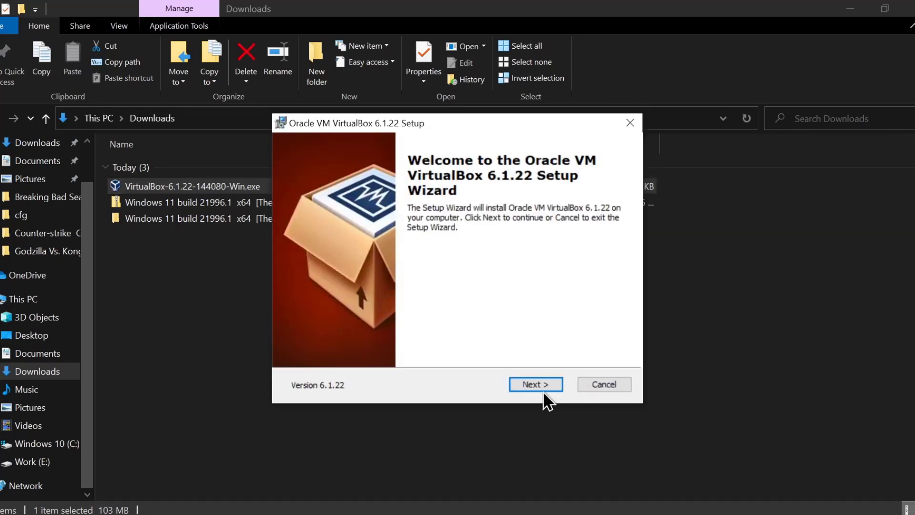
click(539, 391)
click(539, 390)
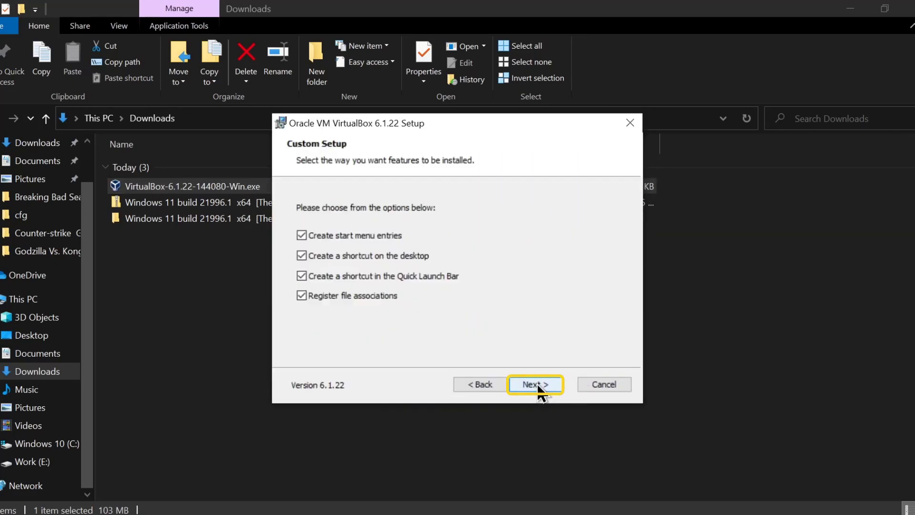
click(537, 384)
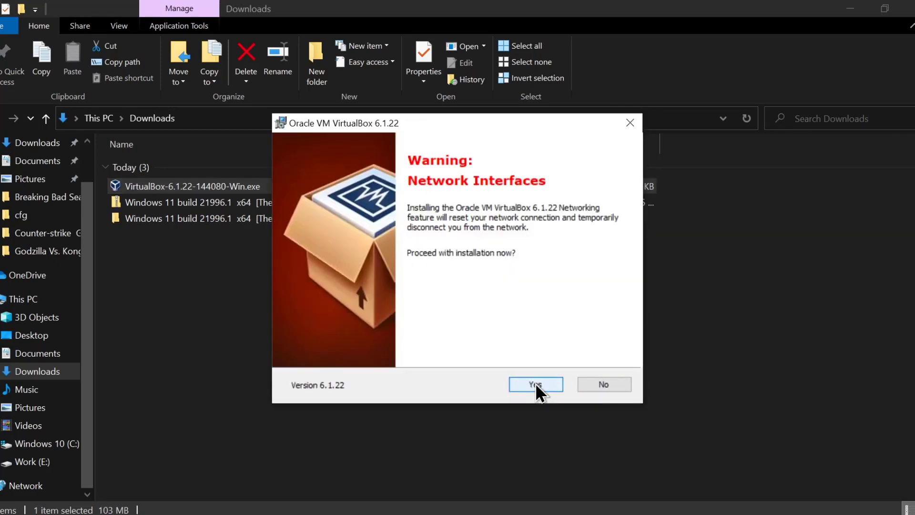
click(539, 384)
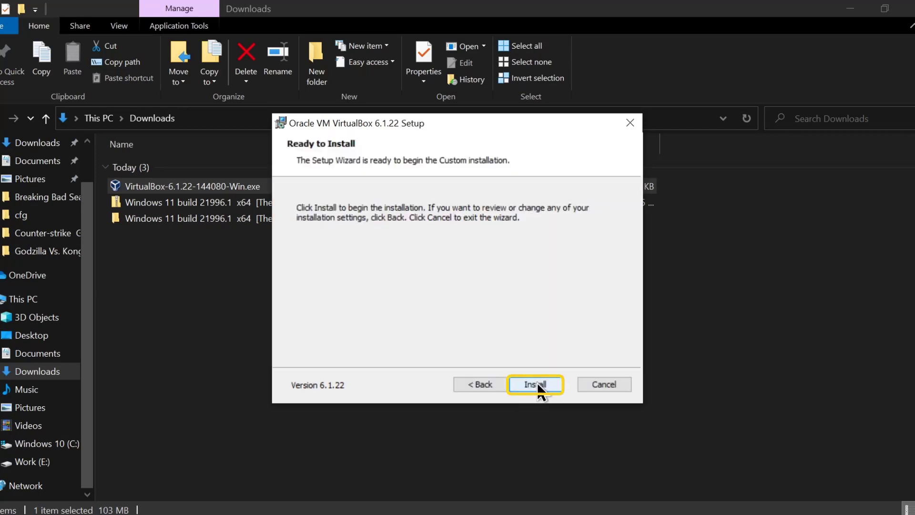
click(539, 386)
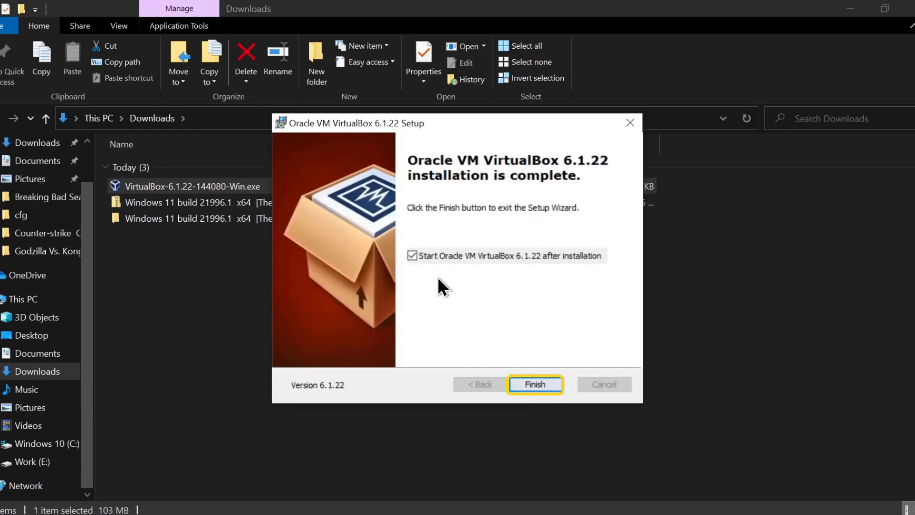
click(541, 386)
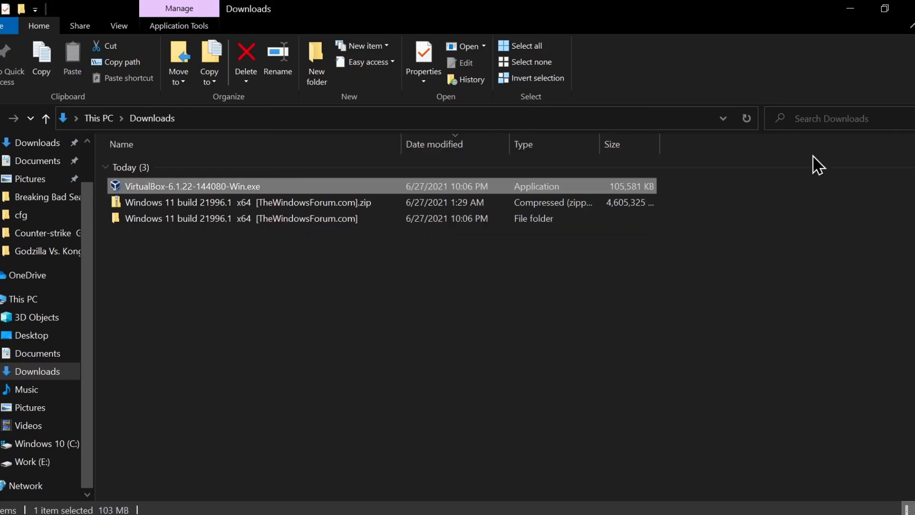
click(852, 7)
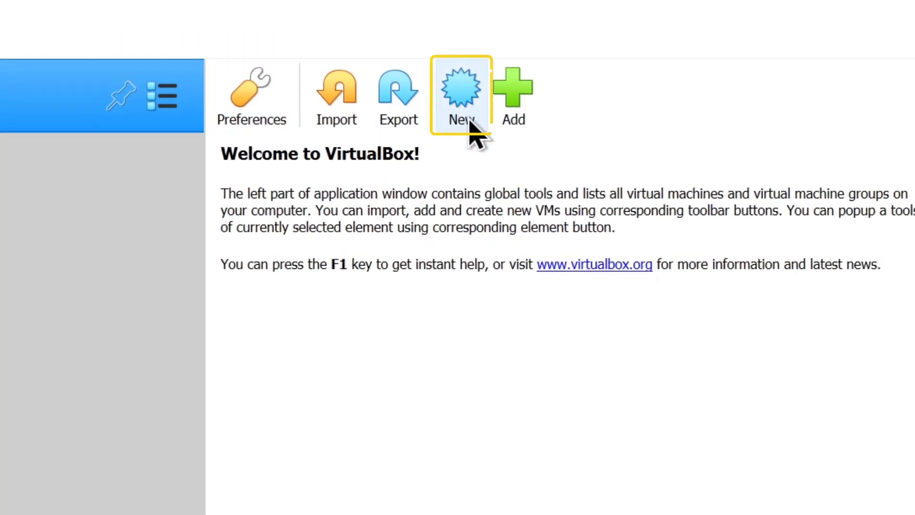
Start a new VM named 'Windows 10' with type Microsoft Windows and version Windows 10 (64-bit)
click(470, 122)
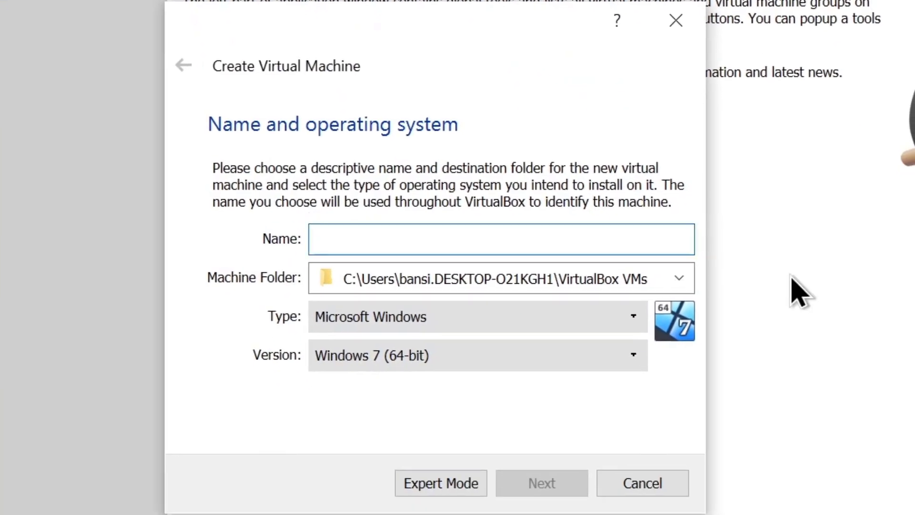
text(Windows 10)
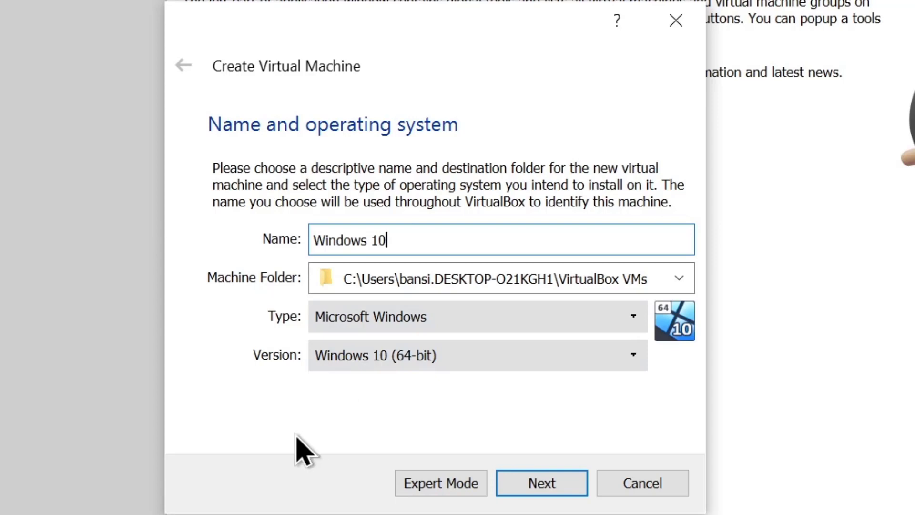
click(445, 320)
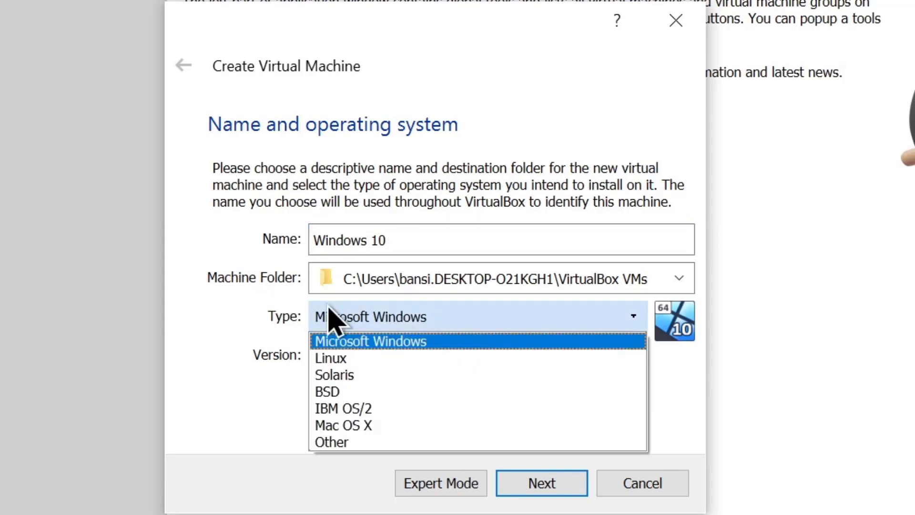
click(371, 342)
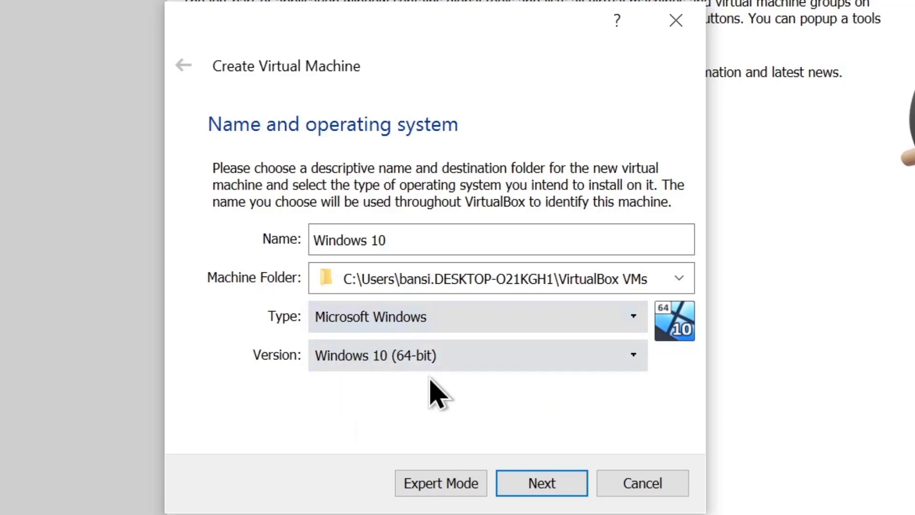
click(452, 358)
click(409, 514)
click(542, 484)
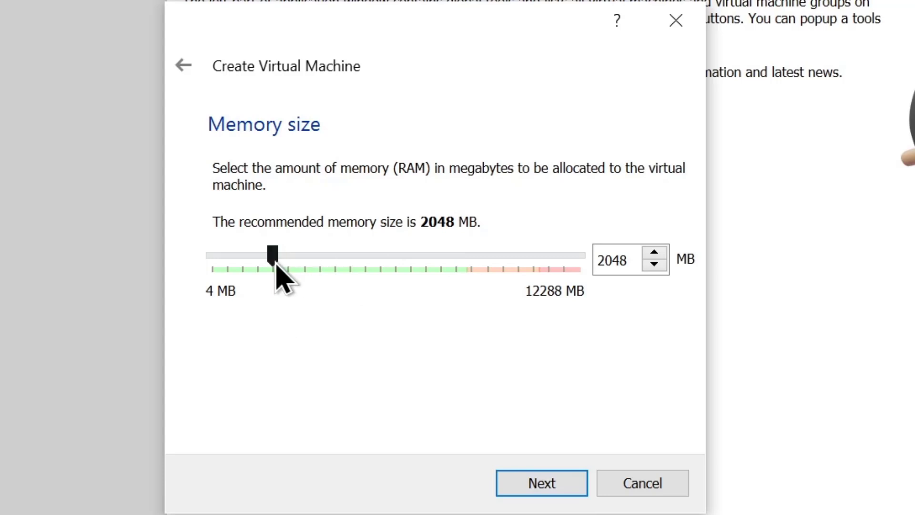
Give the VM 4096 MB of memory and a new dynamically allocated VDI hard disk
drag(273, 260, 334, 263)
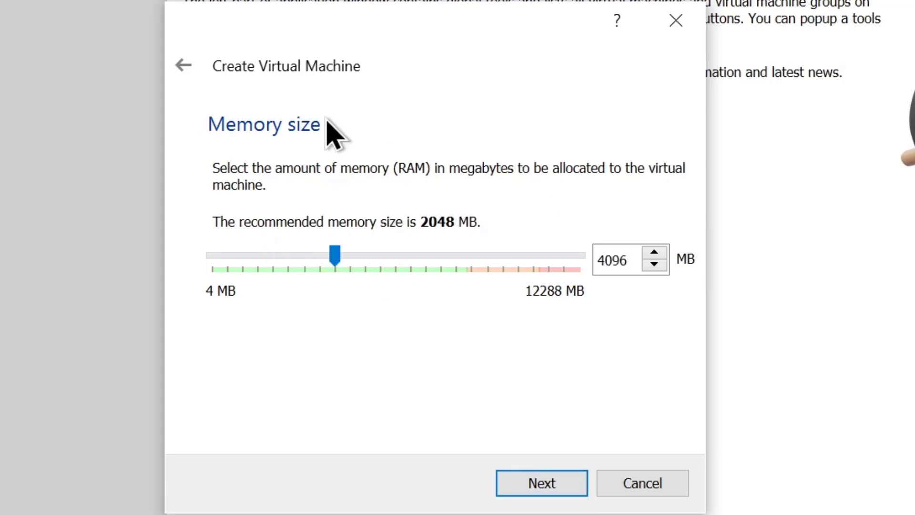
click(541, 490)
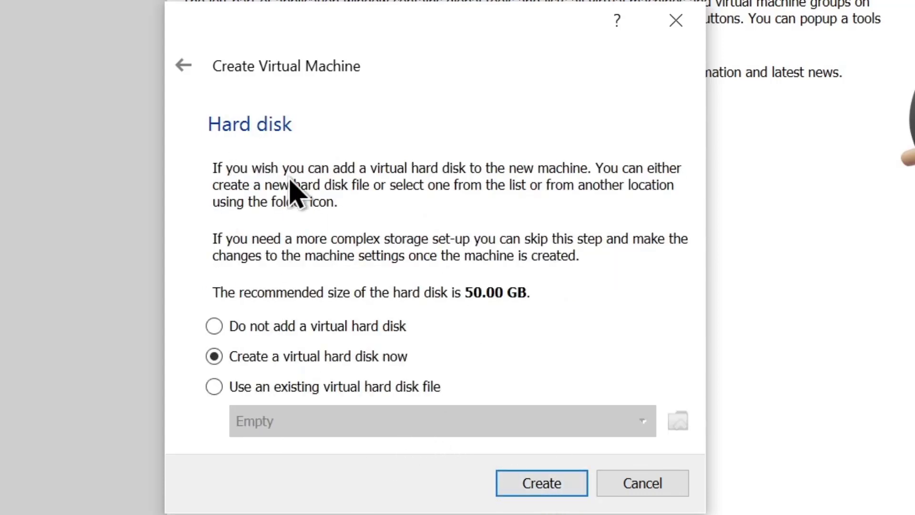
click(543, 490)
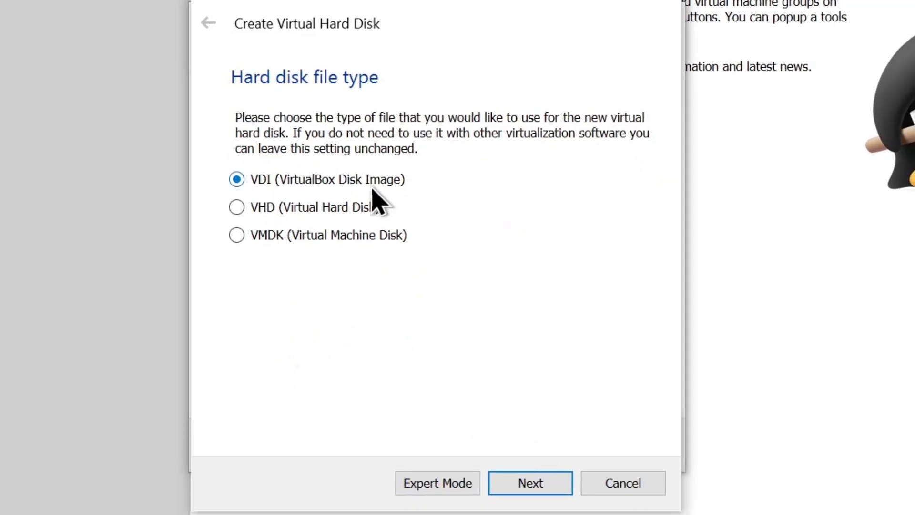
click(547, 487)
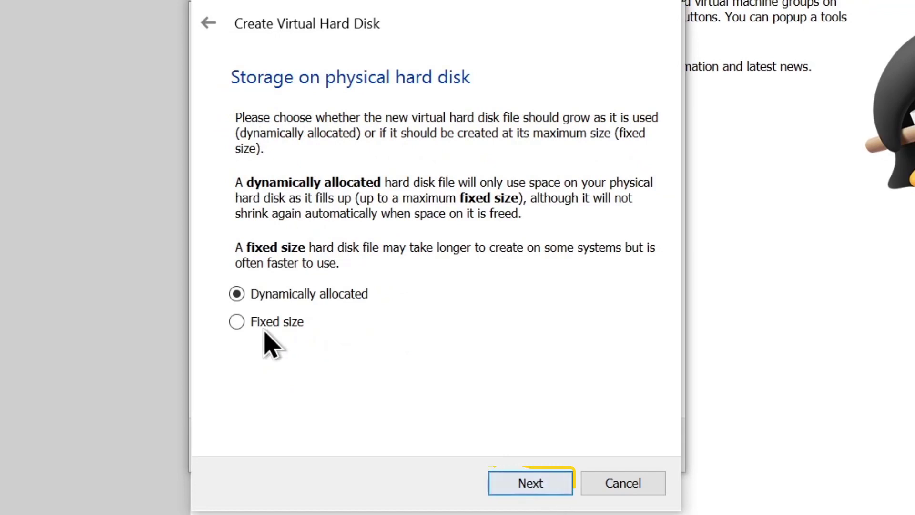
click(557, 496)
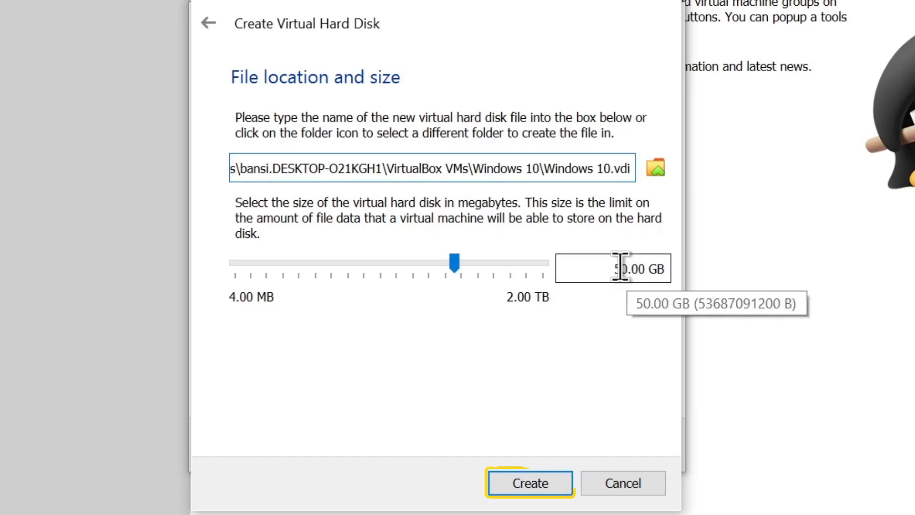
Create the 50 GB Windows 10.vdi disk, then open the Windows 10 VM's Settings
click(529, 483)
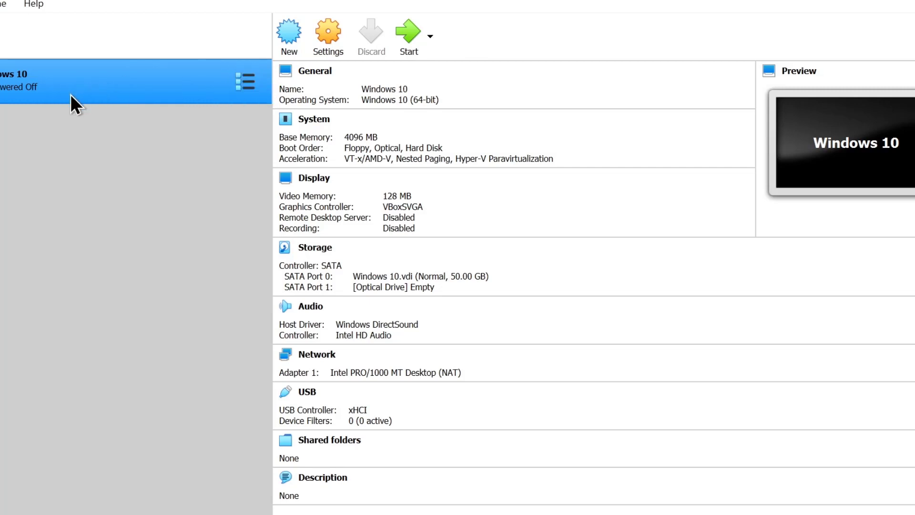
click(326, 41)
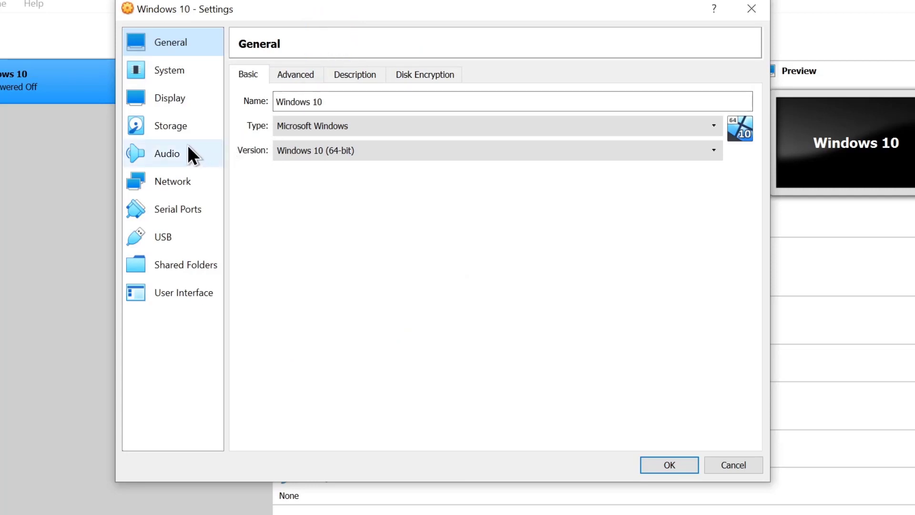
Load 'Windows 11 x64 - TheWindowsForum.com.iso' from Downloads into the empty optical drive and save
click(166, 131)
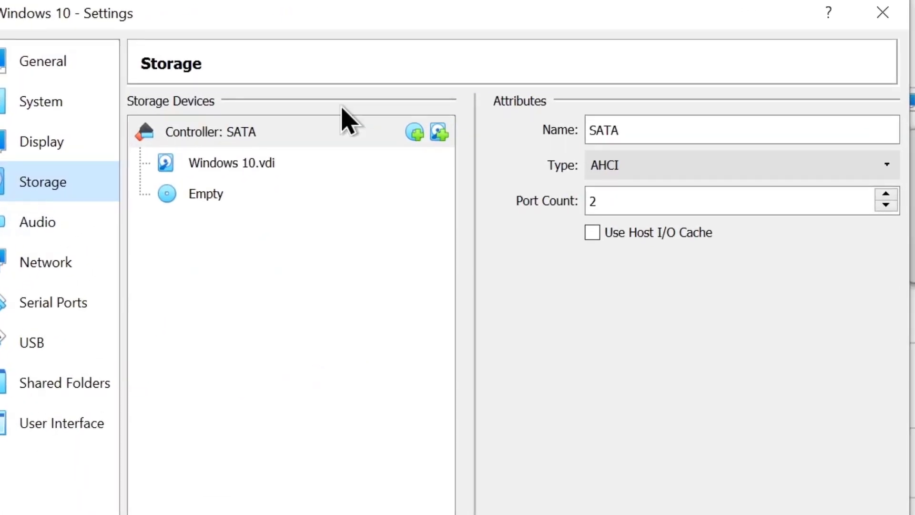
click(198, 195)
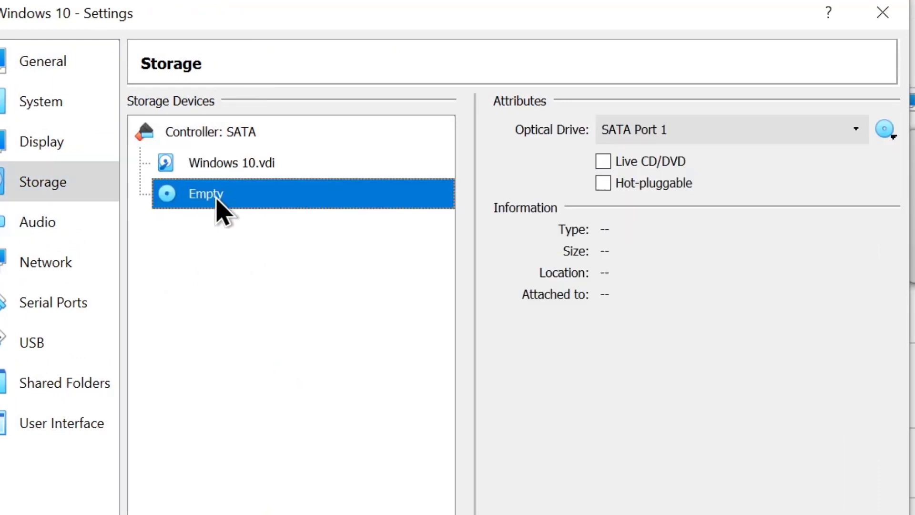
click(889, 134)
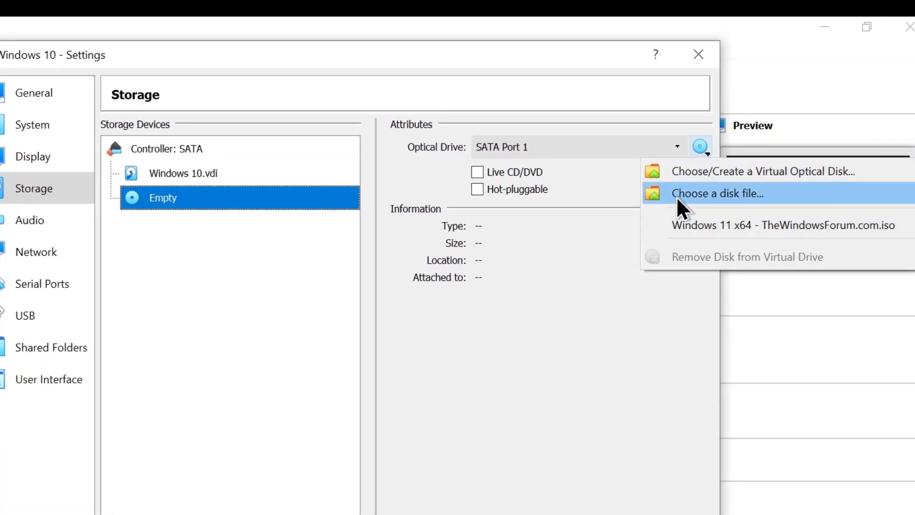
click(734, 197)
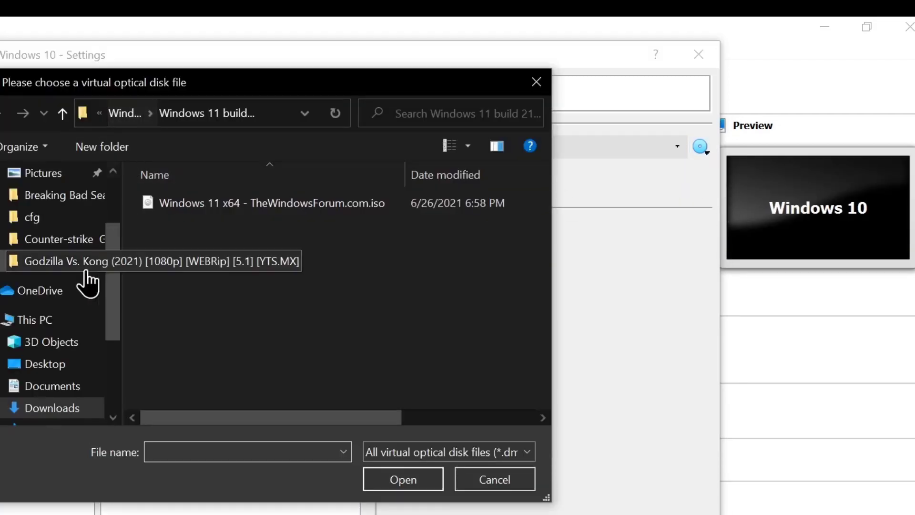
click(42, 408)
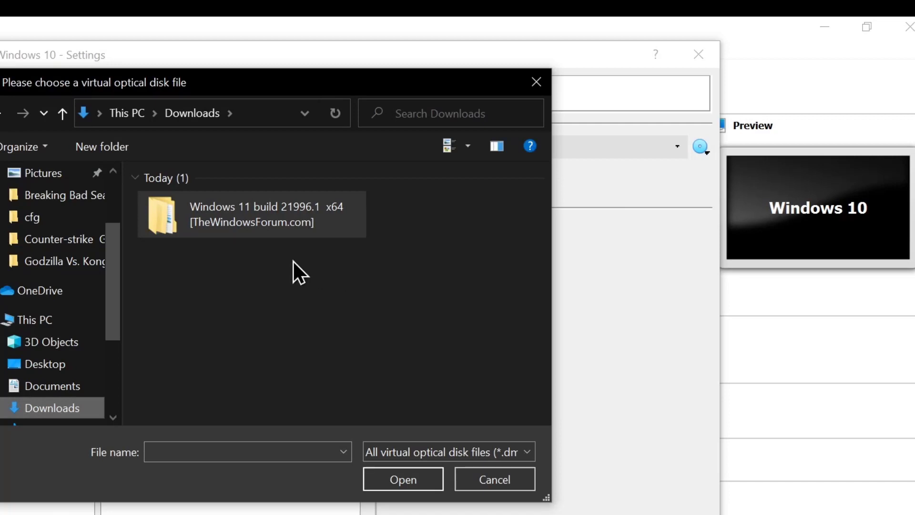
double_click(258, 221)
double_click(216, 206)
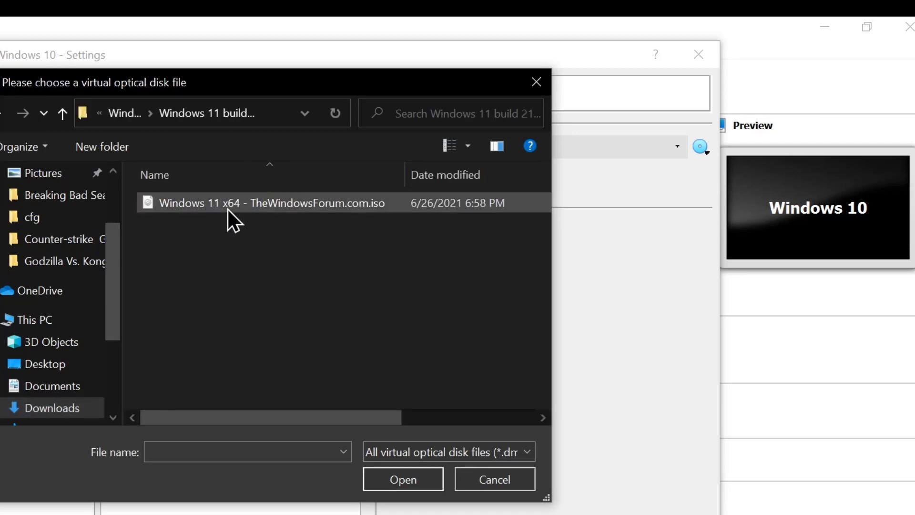
click(228, 208)
click(409, 485)
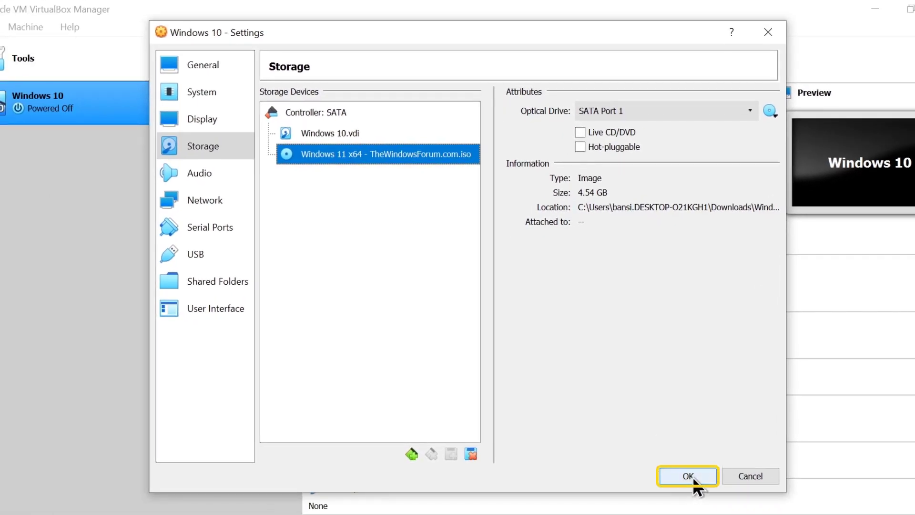
click(688, 476)
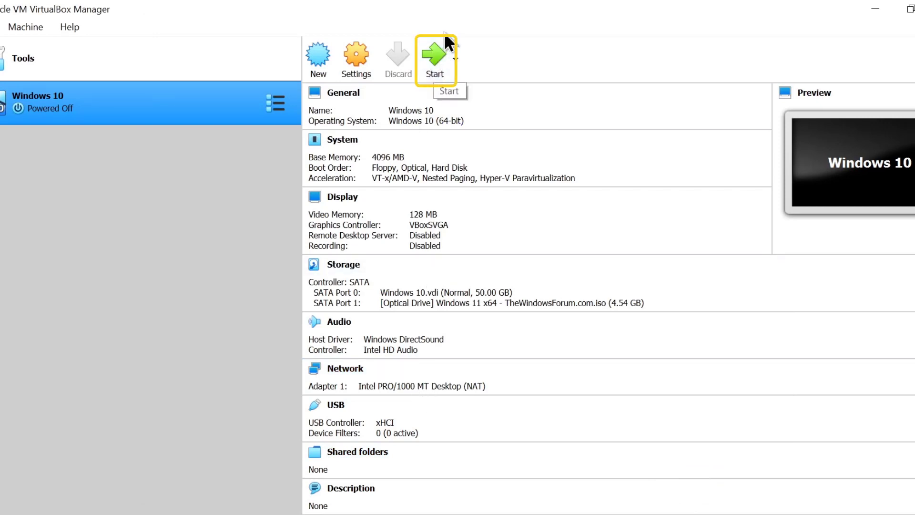
Start the Windows 10 VM, booting from the Windows 11 ISO start-up disk
click(444, 56)
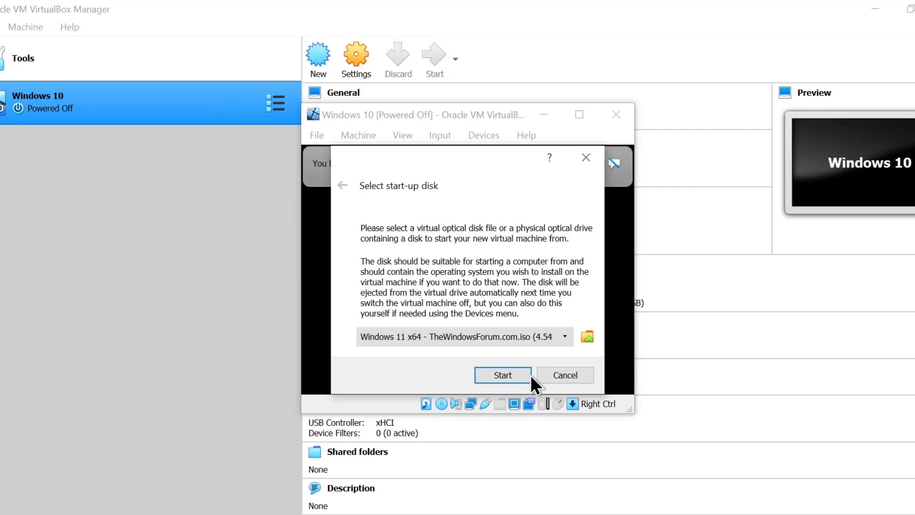
click(506, 376)
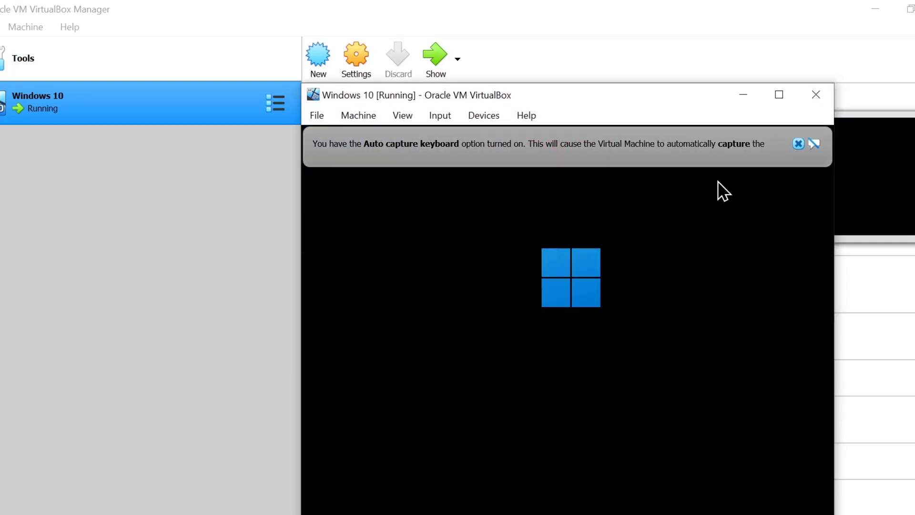
Dismiss the auto-capture and mouse-integration notices and make the VM window taller
click(798, 143)
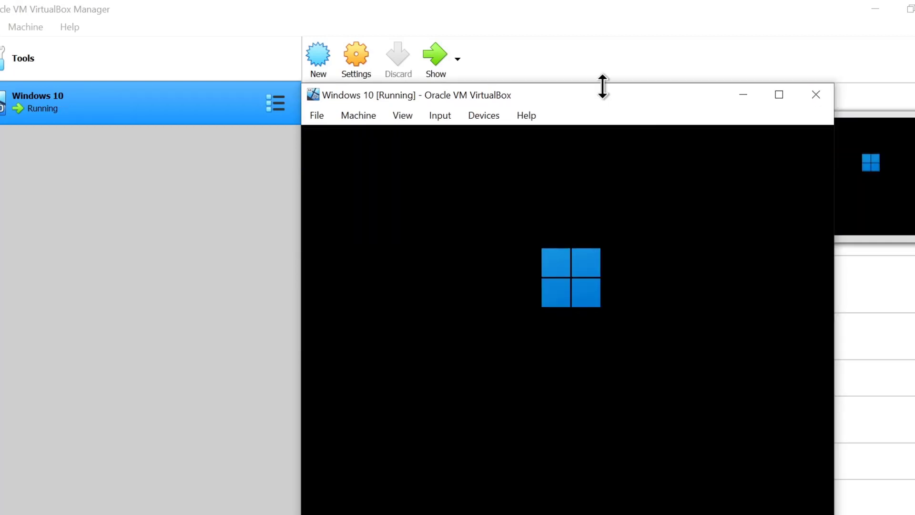
drag(602, 84, 520, 57)
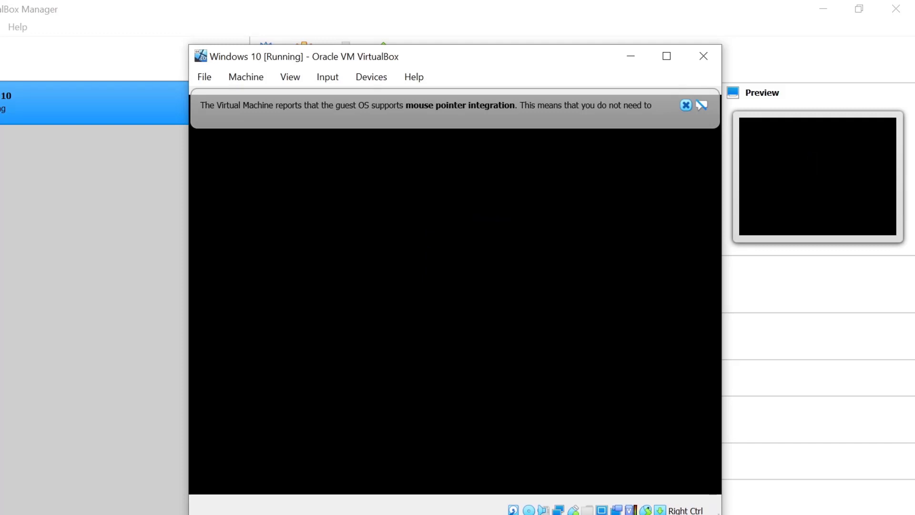
click(685, 105)
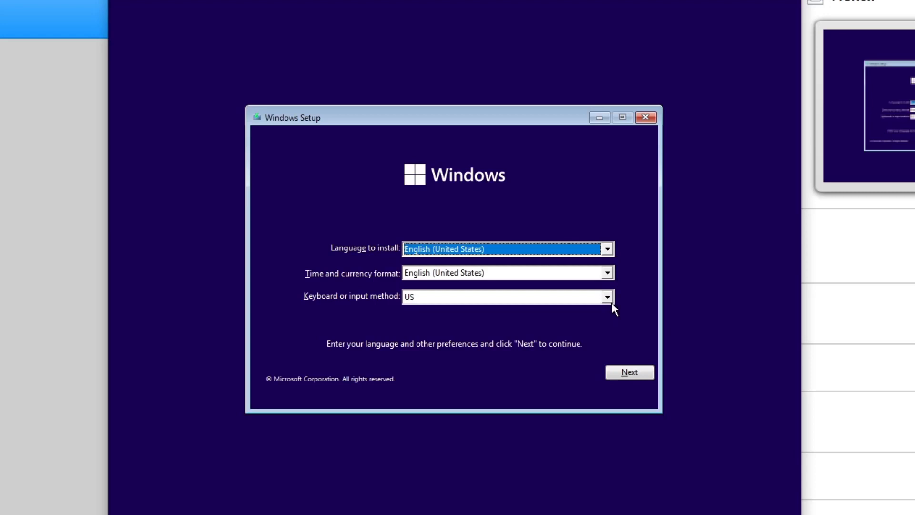
Keep English settings, start installing without a product key, and choose the Windows 11 Pro edition
click(636, 376)
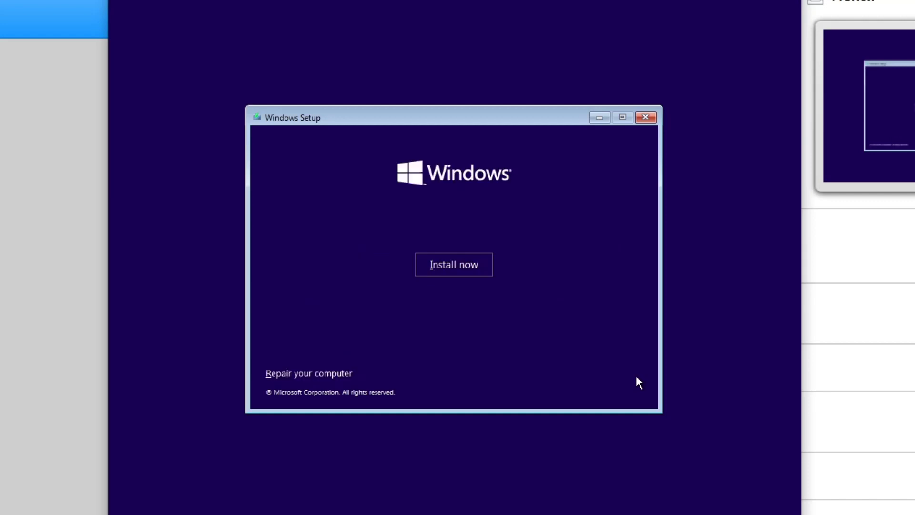
click(441, 265)
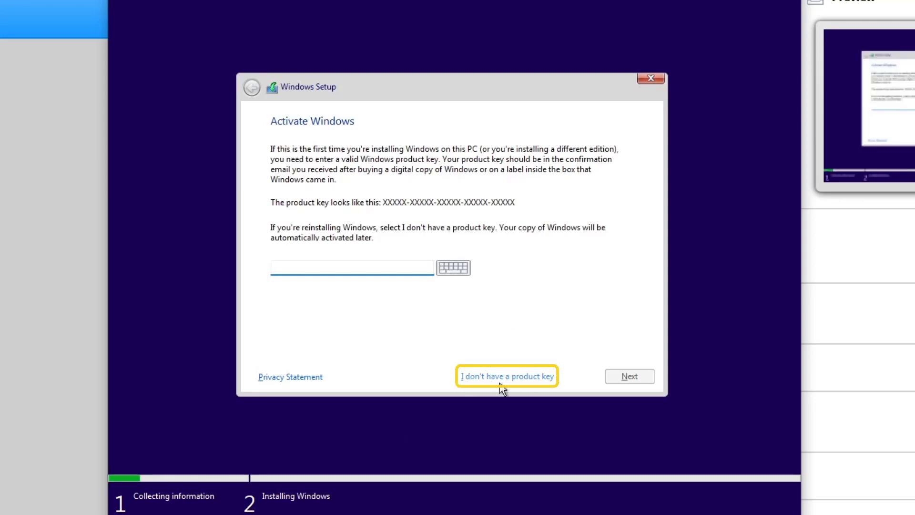
click(511, 378)
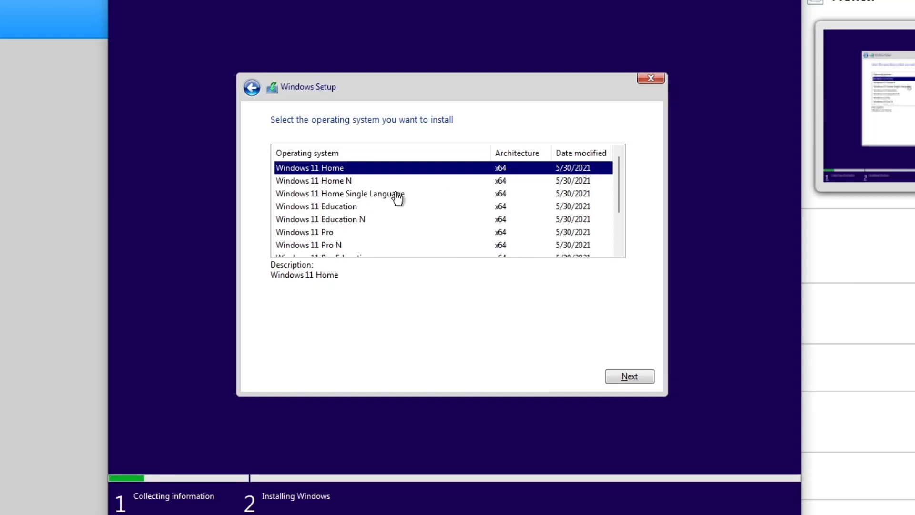
click(332, 233)
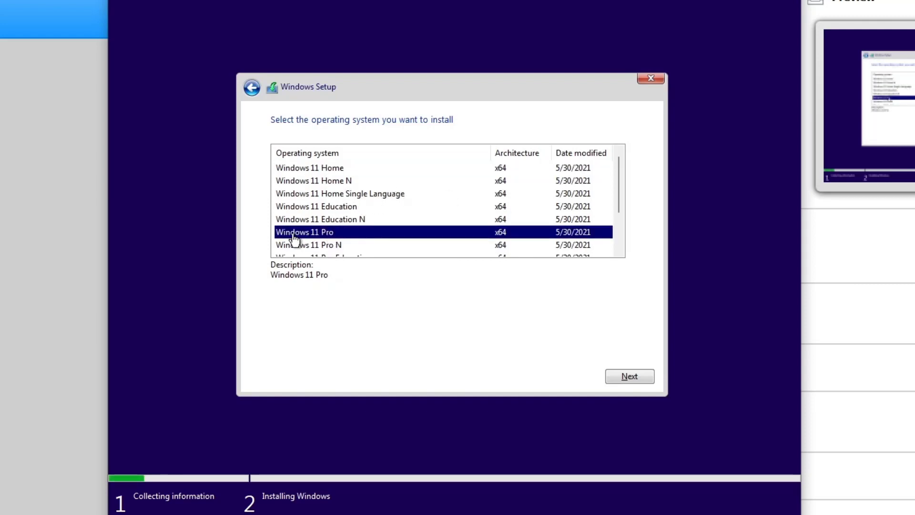
click(631, 380)
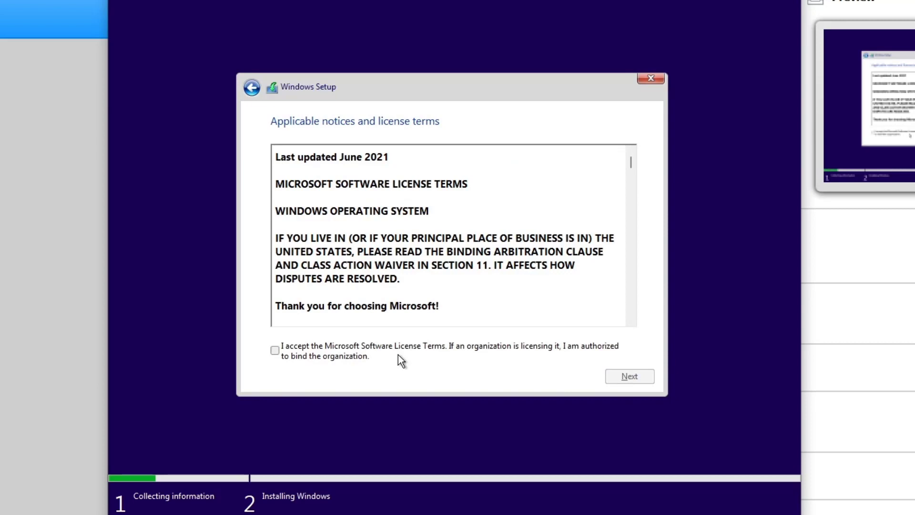
Accept the Microsoft Software License Terms and continue
click(275, 351)
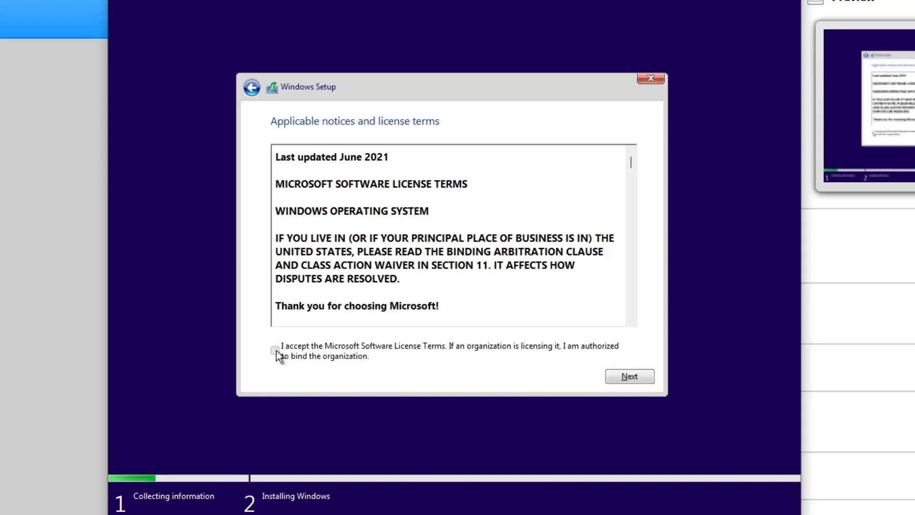
click(629, 377)
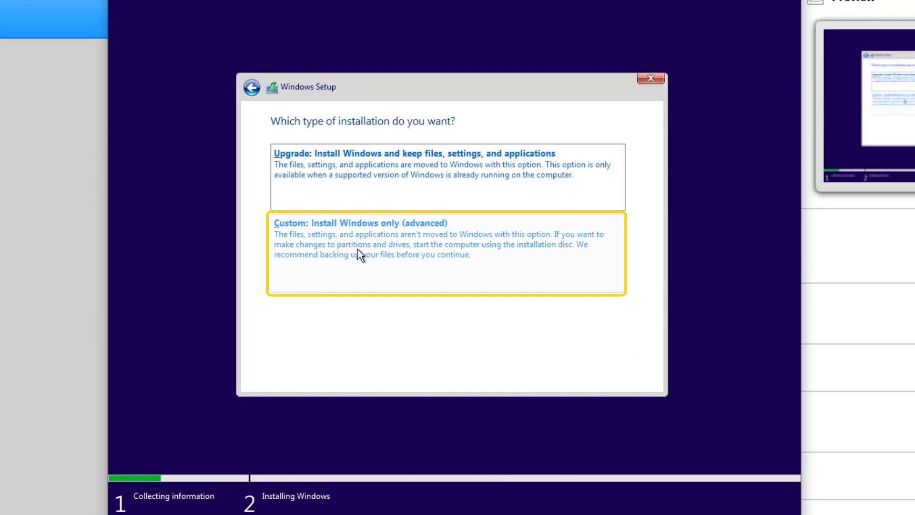
Choose Custom install, create a 51200 MB partition, and install Windows onto Partition 2
click(421, 251)
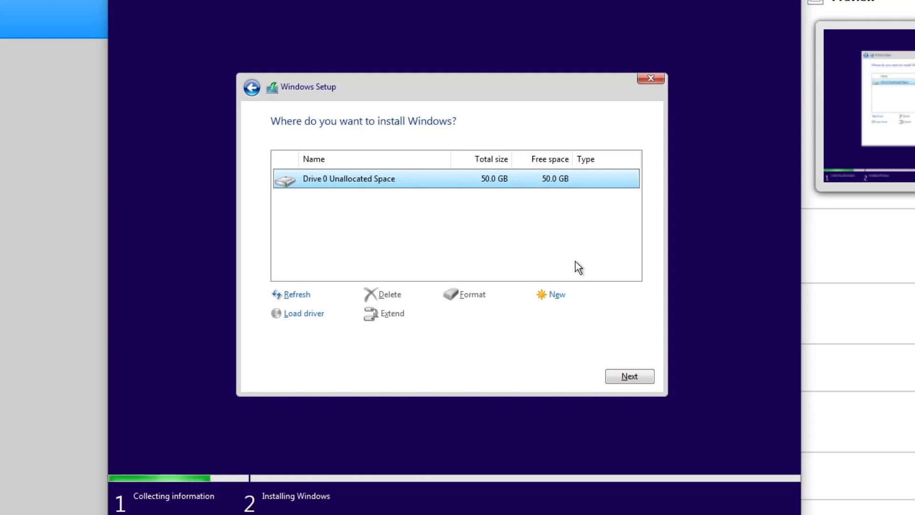
click(558, 295)
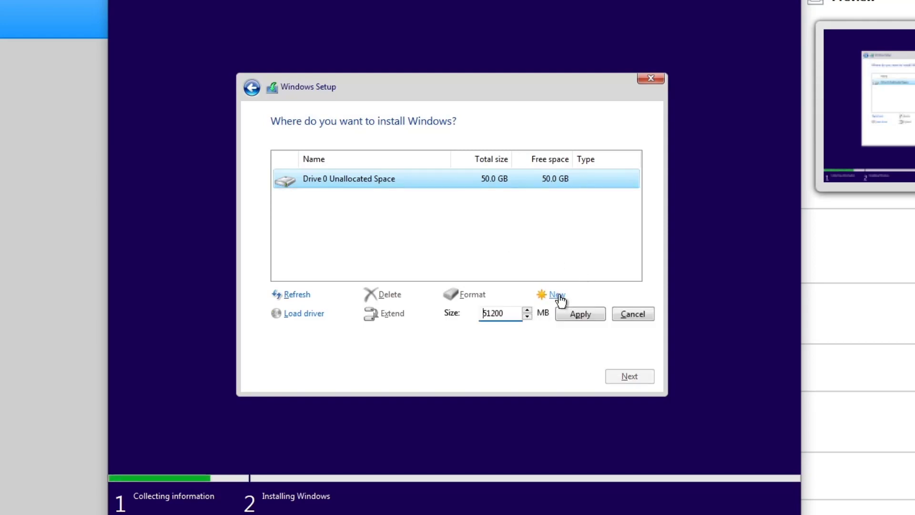
click(588, 319)
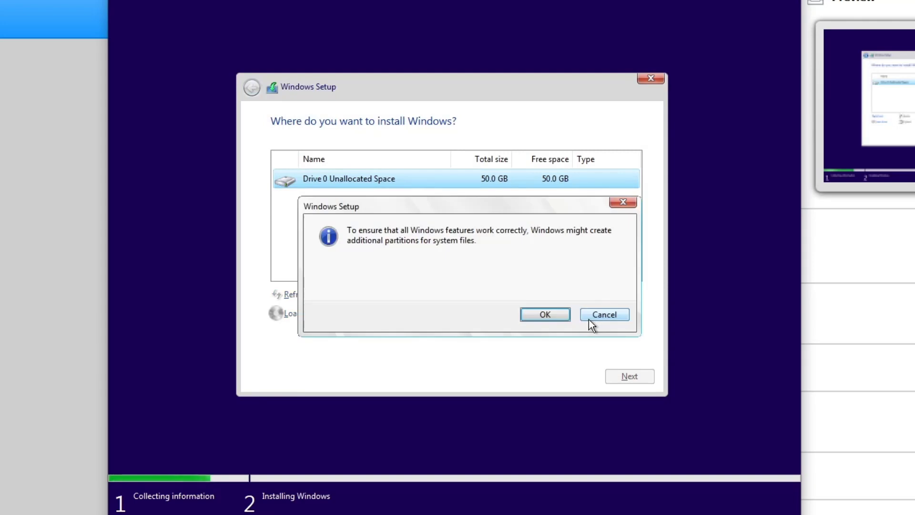
click(535, 311)
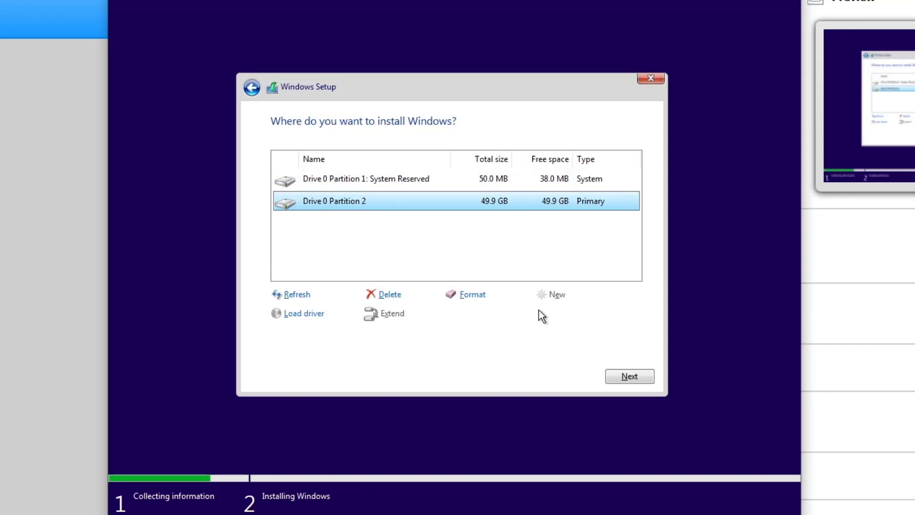
click(628, 378)
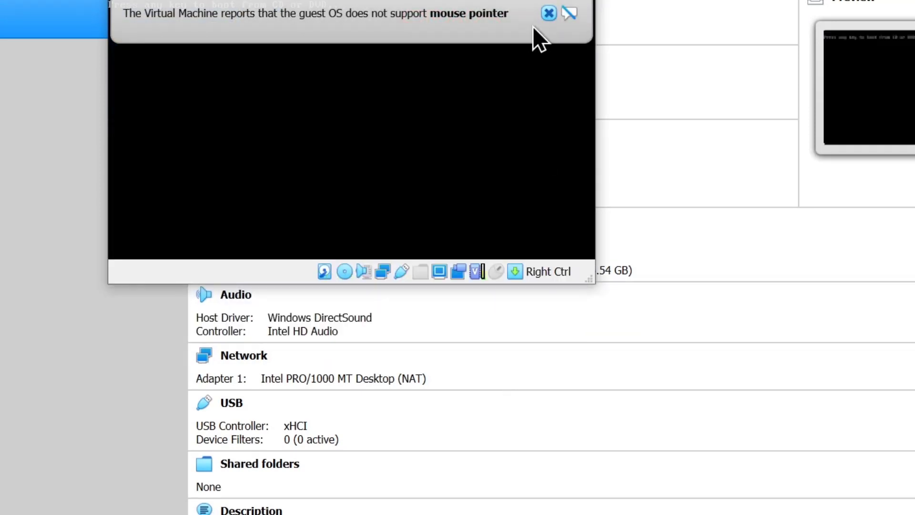
Boot the VM from the installation disc and dismiss the mouse integration notices
click(548, 14)
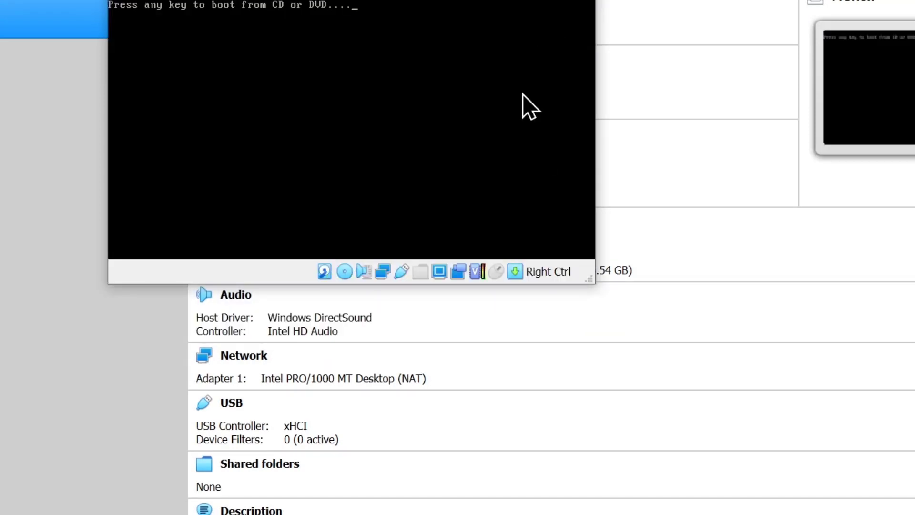
key(Return)
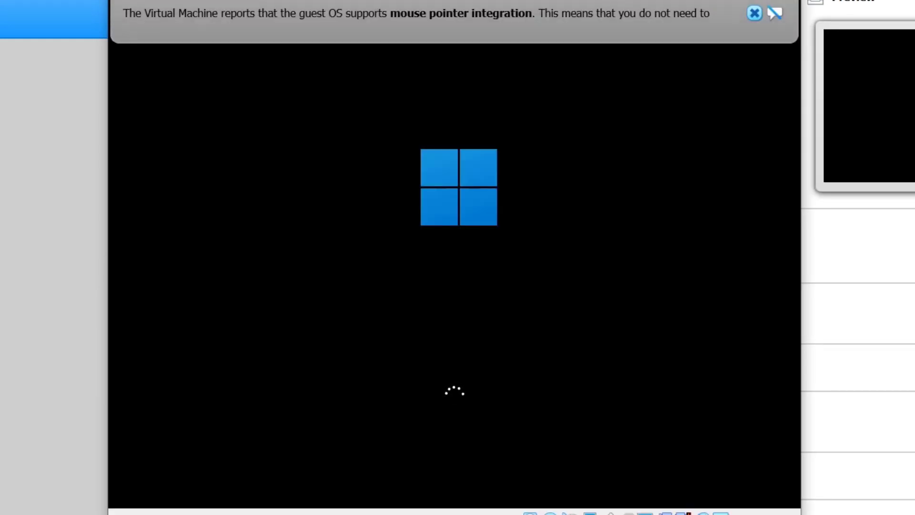
click(754, 13)
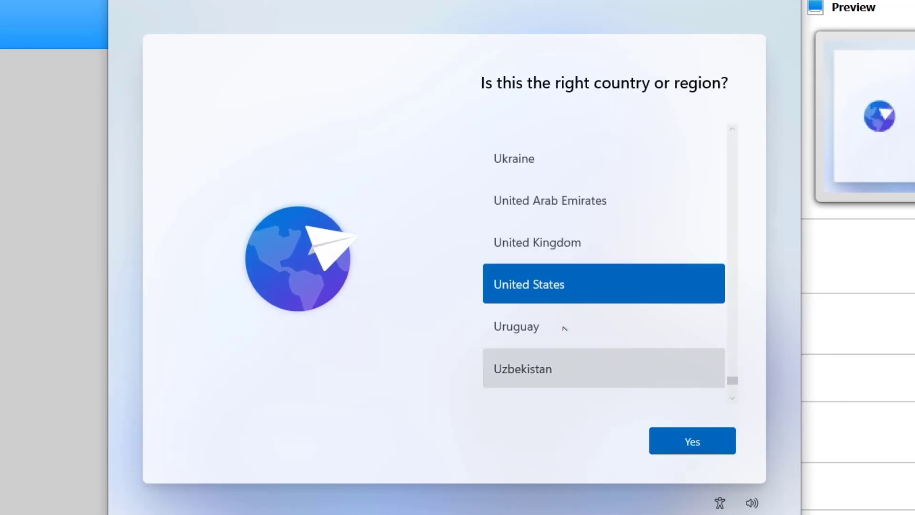
Confirm United States and the US keyboard, skip a second layout, and choose personal use
click(706, 445)
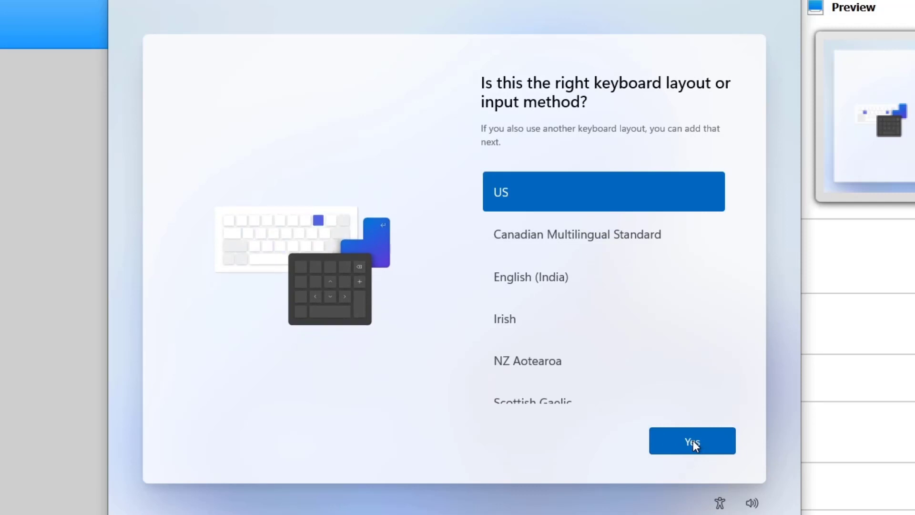
click(693, 439)
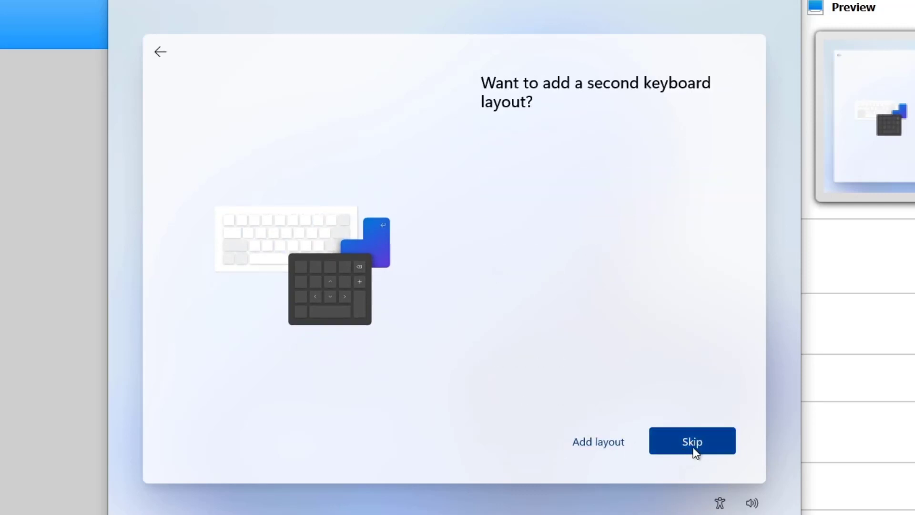
click(694, 447)
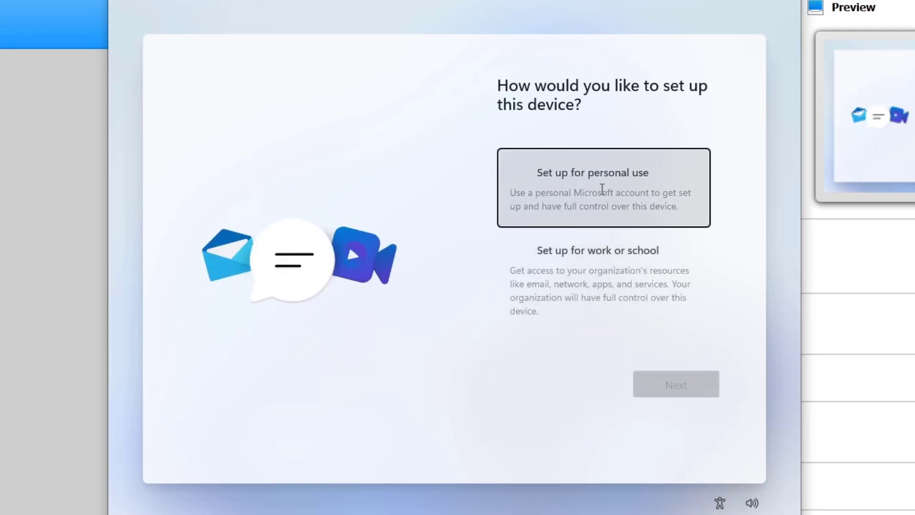
click(602, 189)
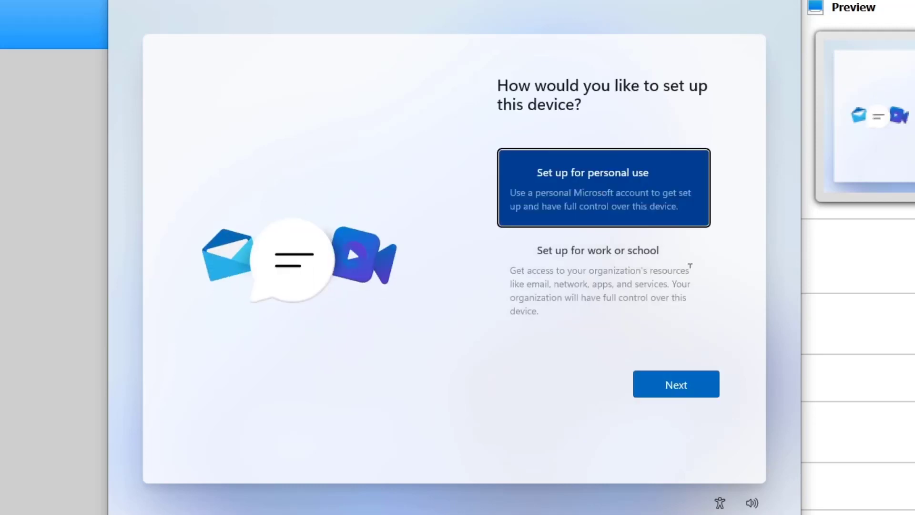
click(678, 395)
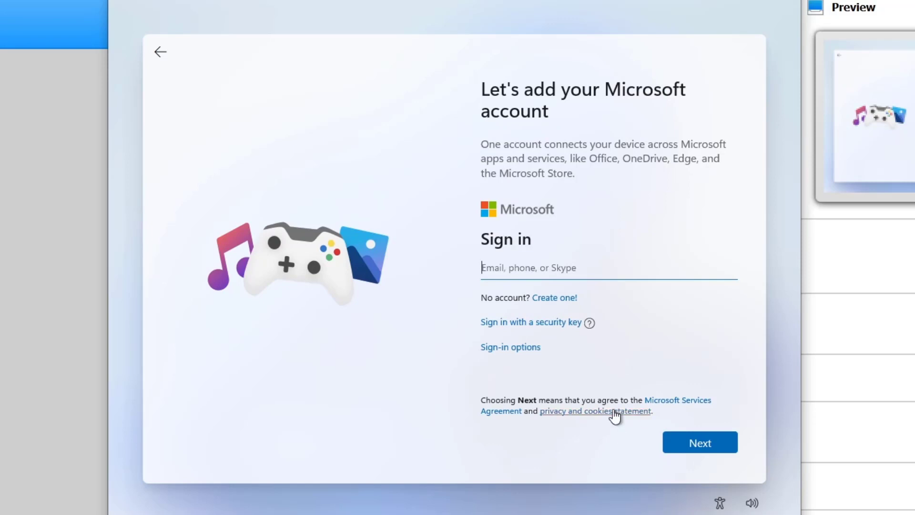
Pick Offline account under Sign-in options and continue with Limited experience
click(494, 348)
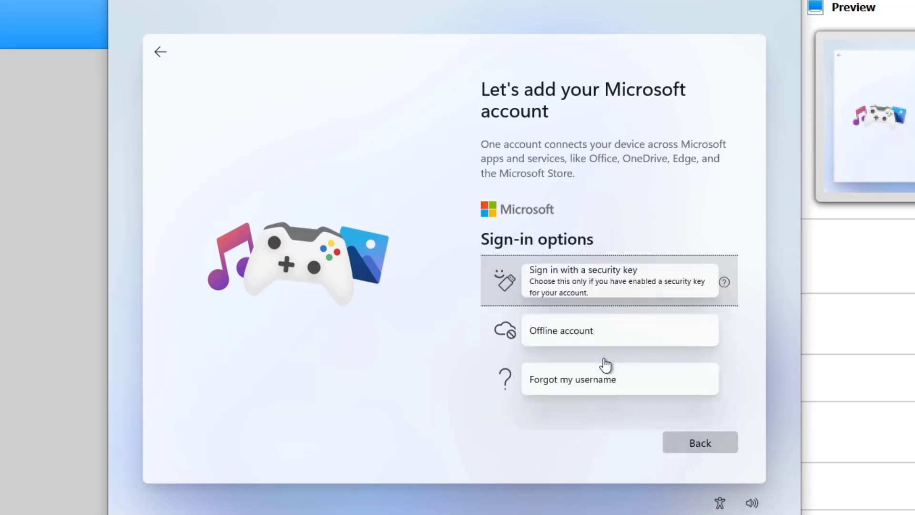
click(609, 336)
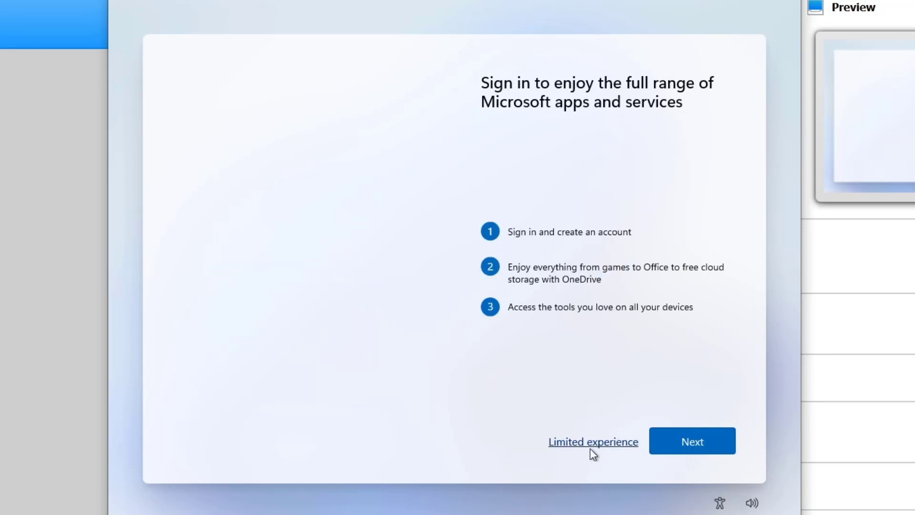
click(624, 446)
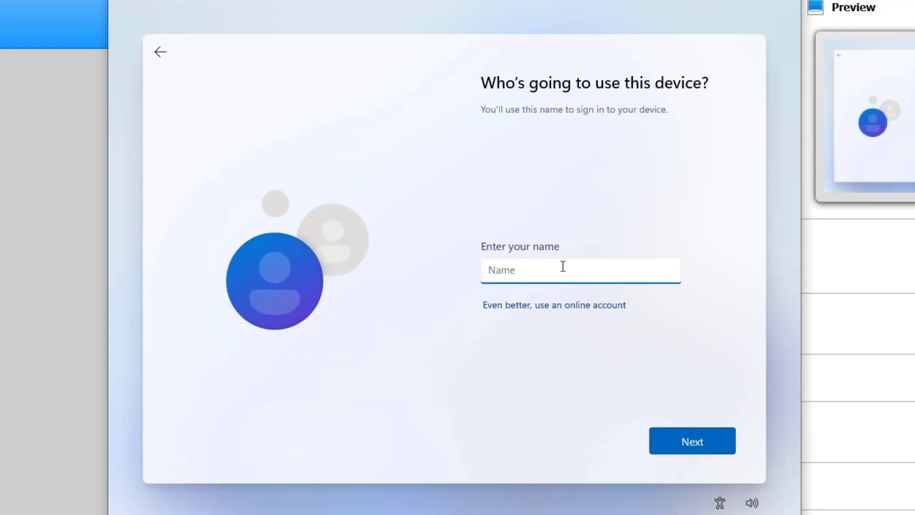
Enter the local account's user name
text(y)
key(BackSpace)
text(Tech Fury)
click(714, 445)
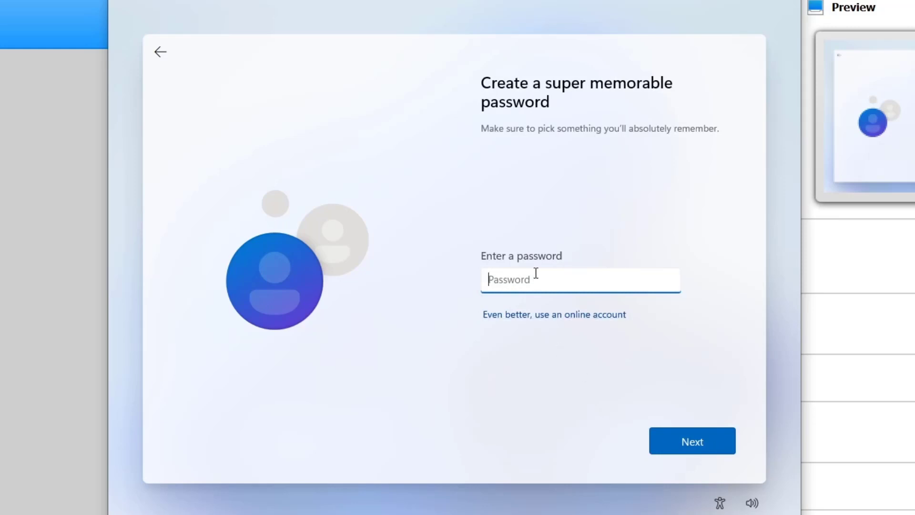
Set the account password and enter it again to confirm
text(12)
click(715, 452)
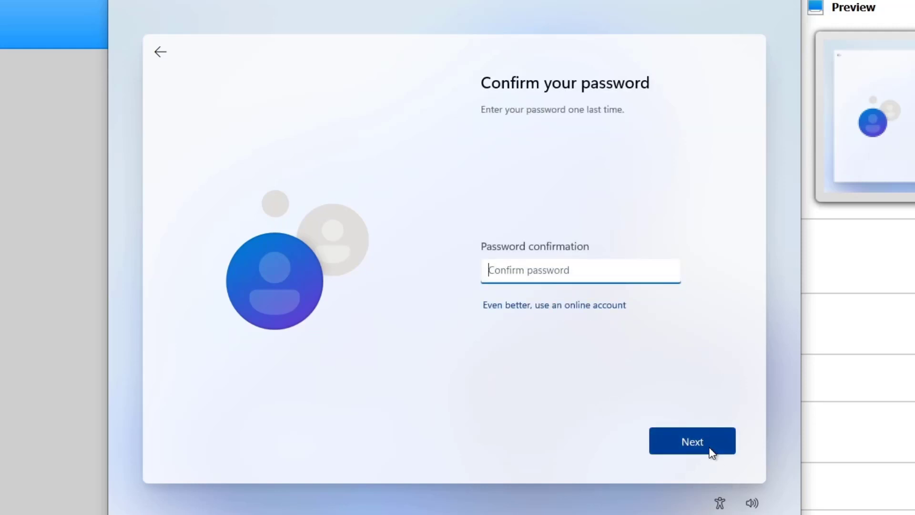
text(1)
click(712, 451)
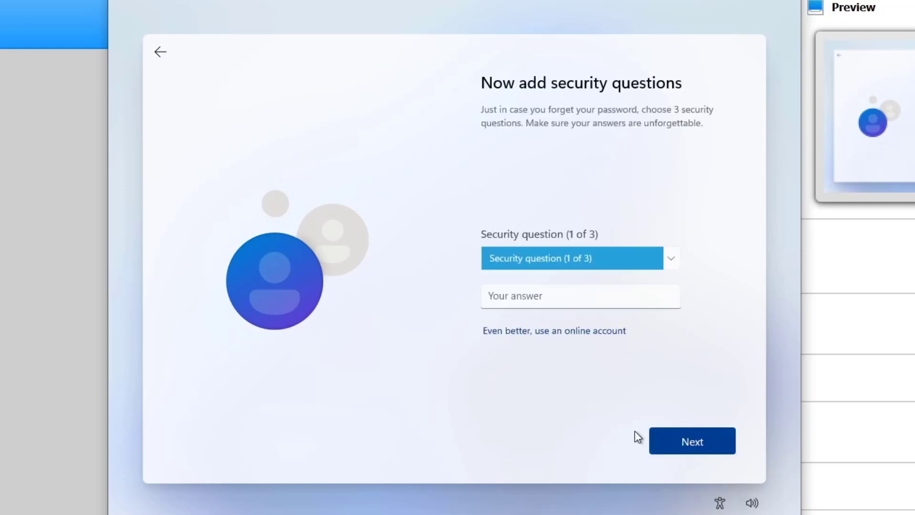
Choose the first pet's name security question and enter its answer
click(705, 441)
click(648, 261)
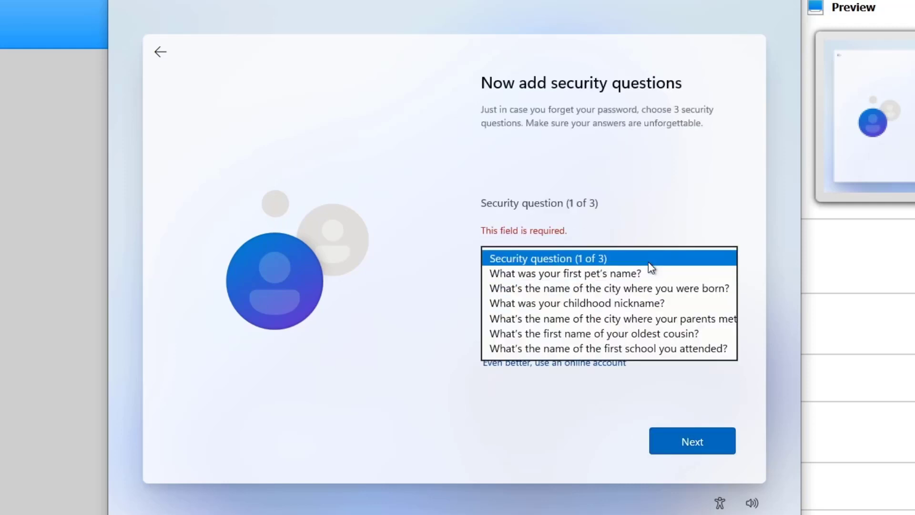
click(624, 272)
click(582, 322)
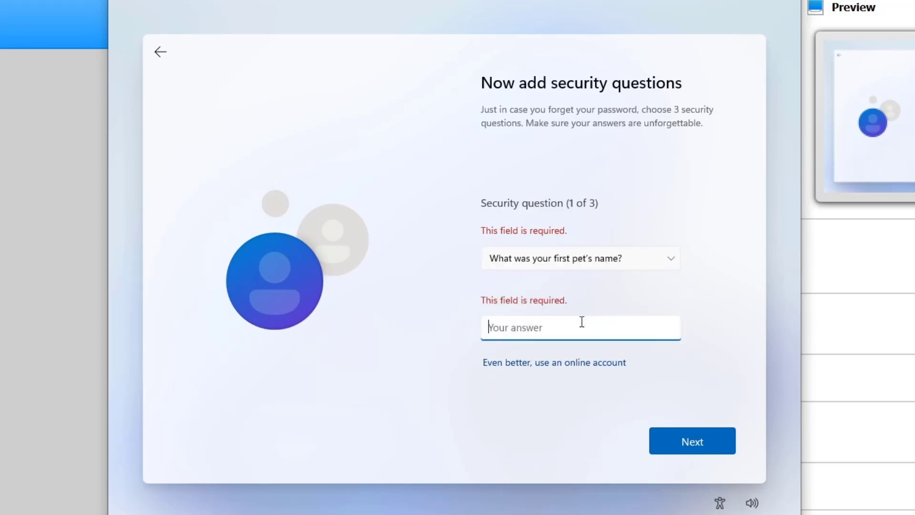
text(fely)
click(702, 447)
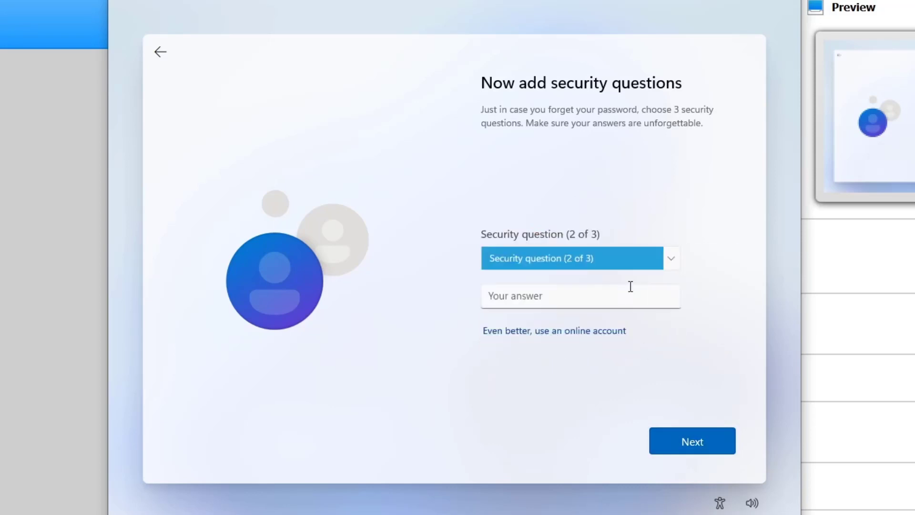
Choose the childhood nickname security question and enter its answer
click(640, 257)
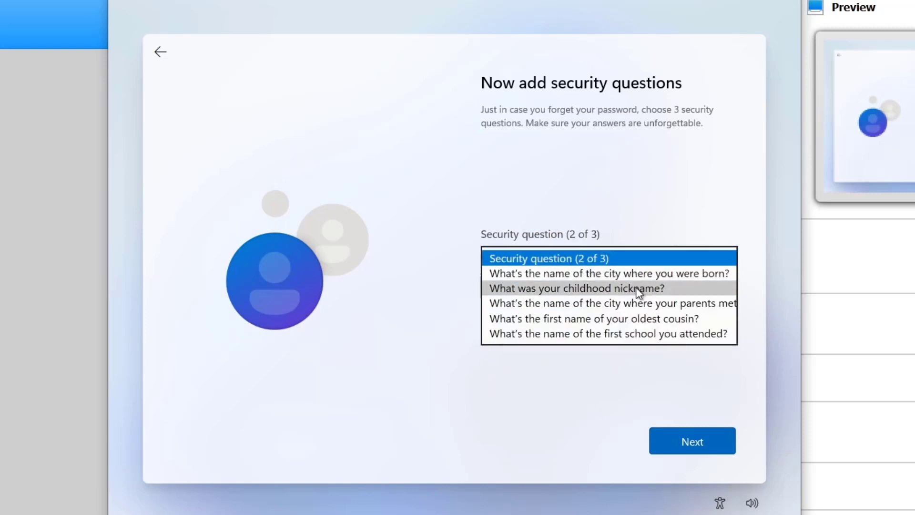
click(591, 288)
click(602, 299)
text(fury)
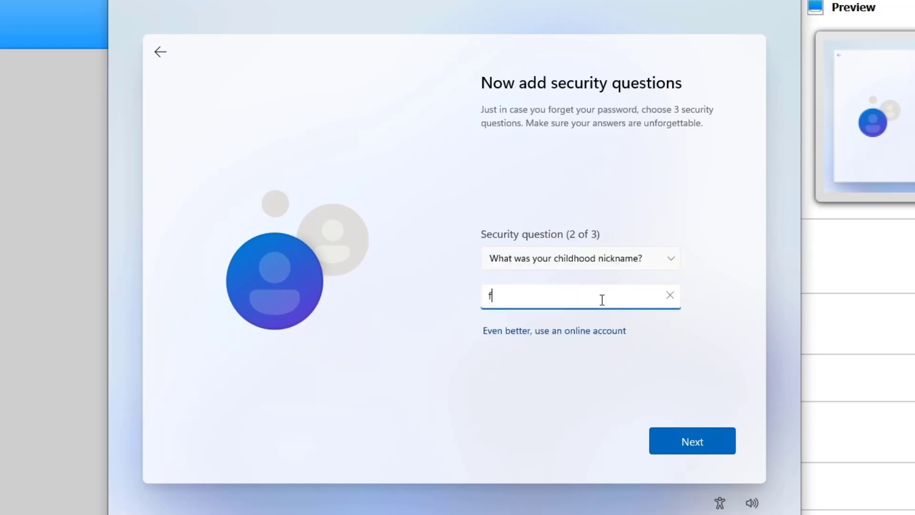
click(703, 446)
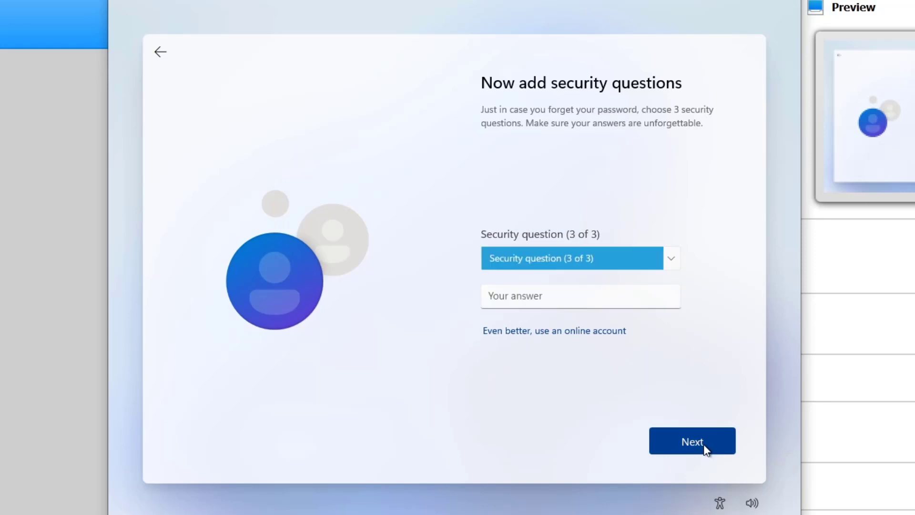
Choose the city where parents met security question and enter its answer
click(594, 262)
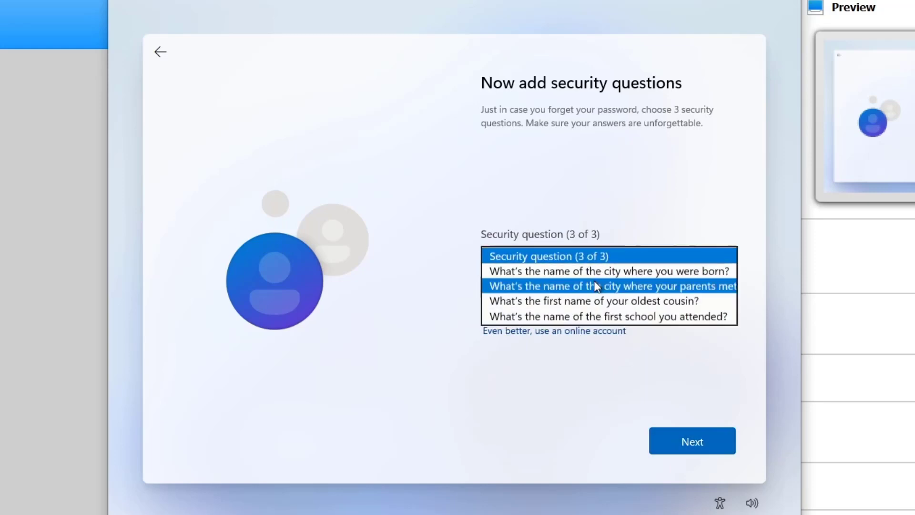
click(593, 288)
click(585, 304)
text(fury)
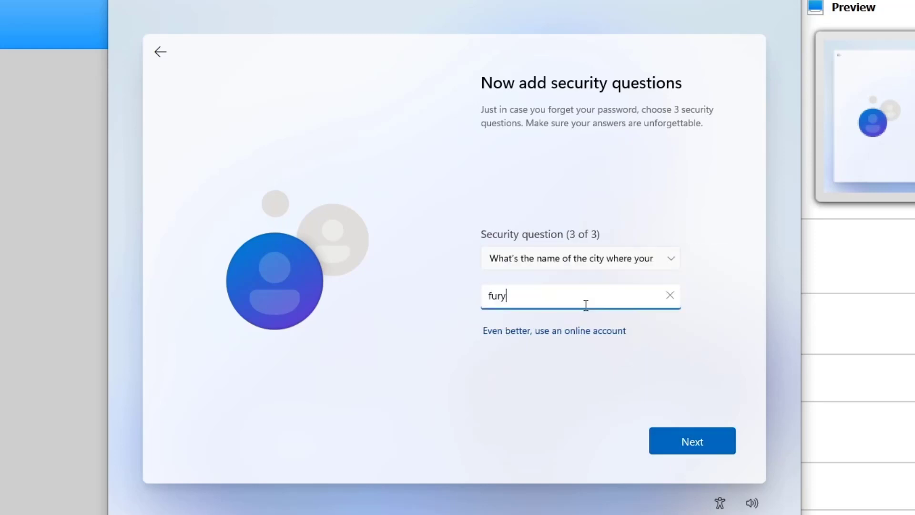
click(693, 447)
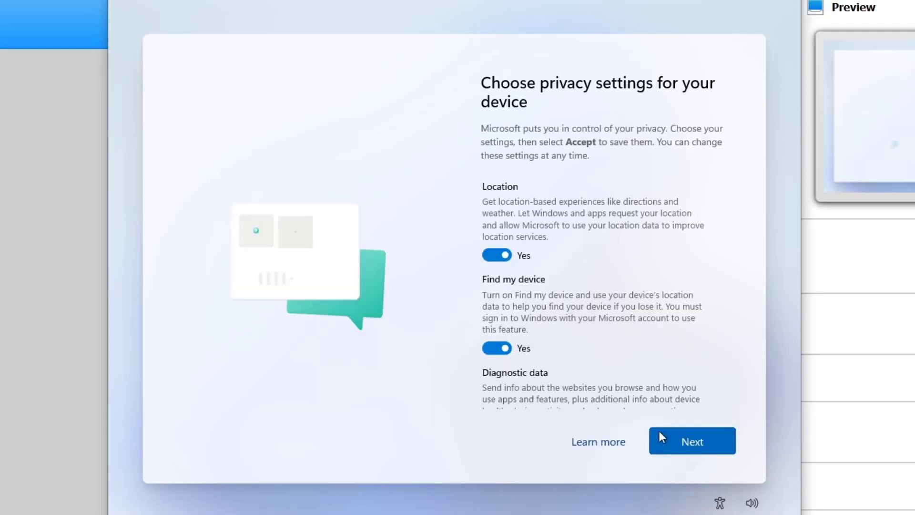
Go through the privacy settings pages and accept them to finish setup
click(691, 442)
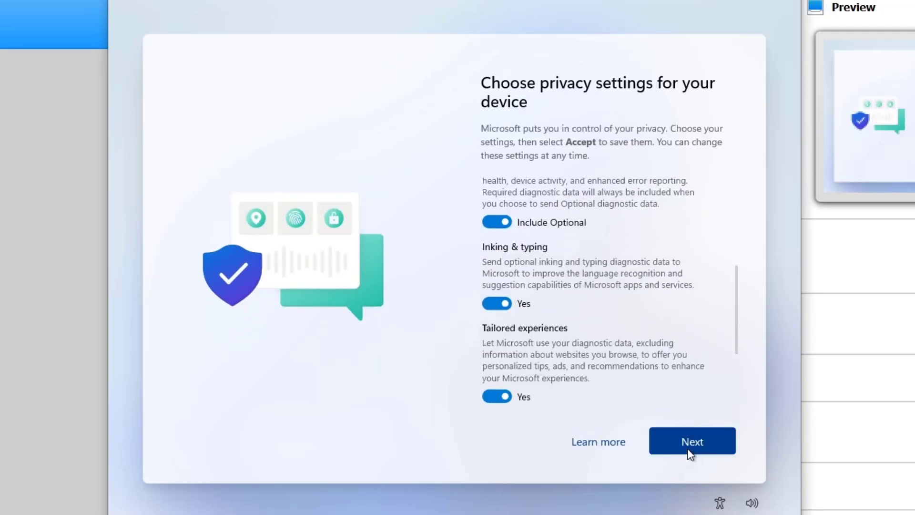
click(685, 447)
click(689, 446)
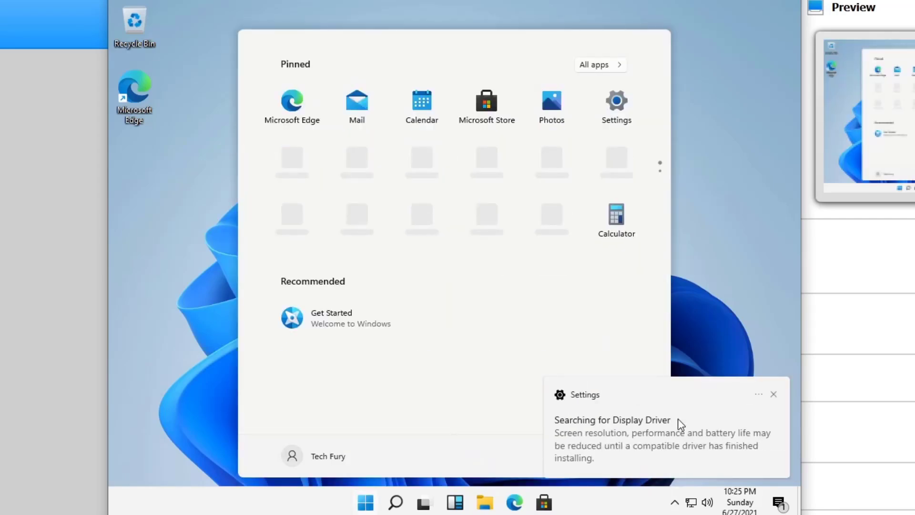
Dismiss the display driver notice and open Settings from search to check the account
click(773, 394)
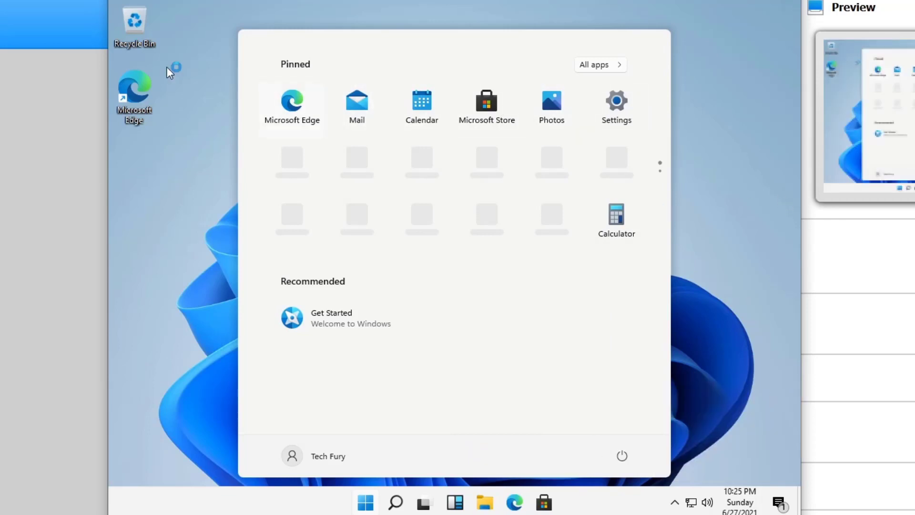
click(174, 115)
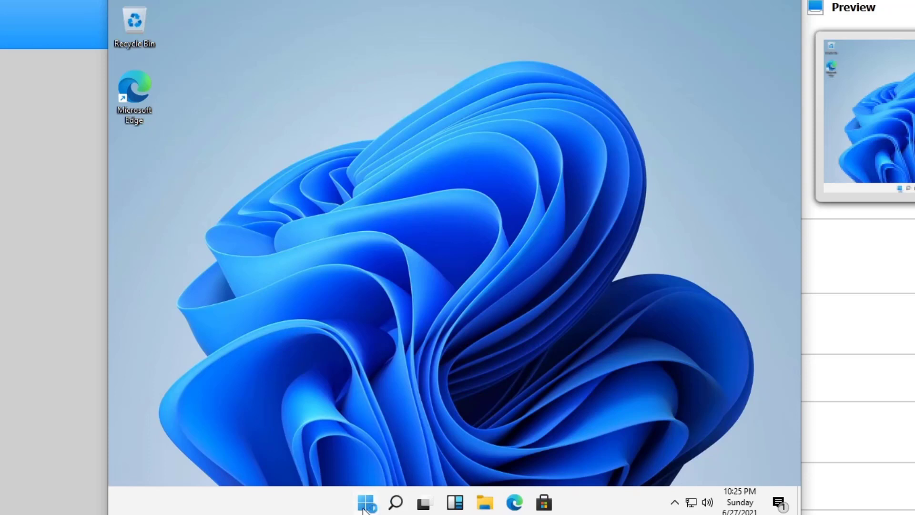
click(364, 505)
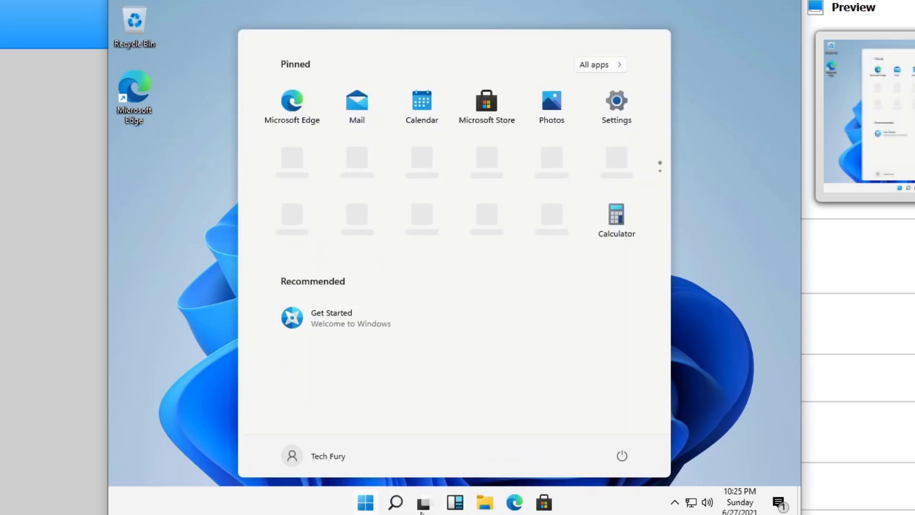
click(398, 506)
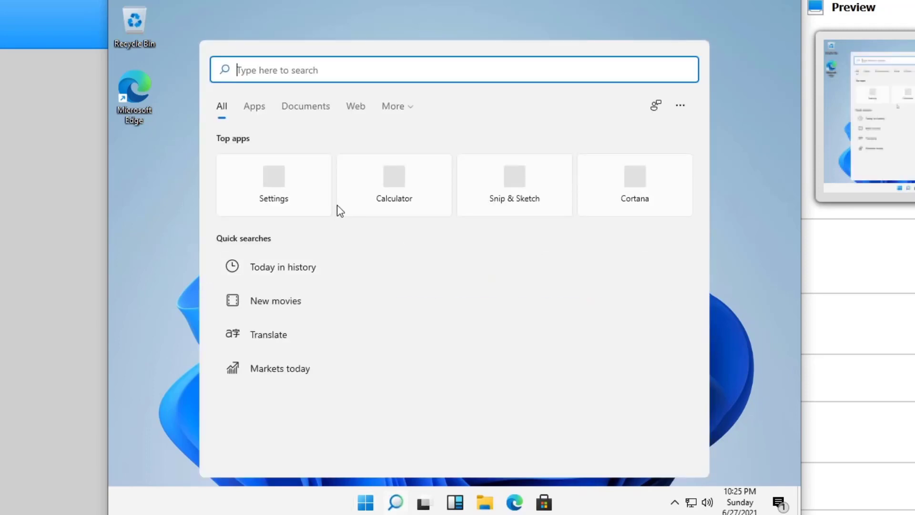
click(312, 189)
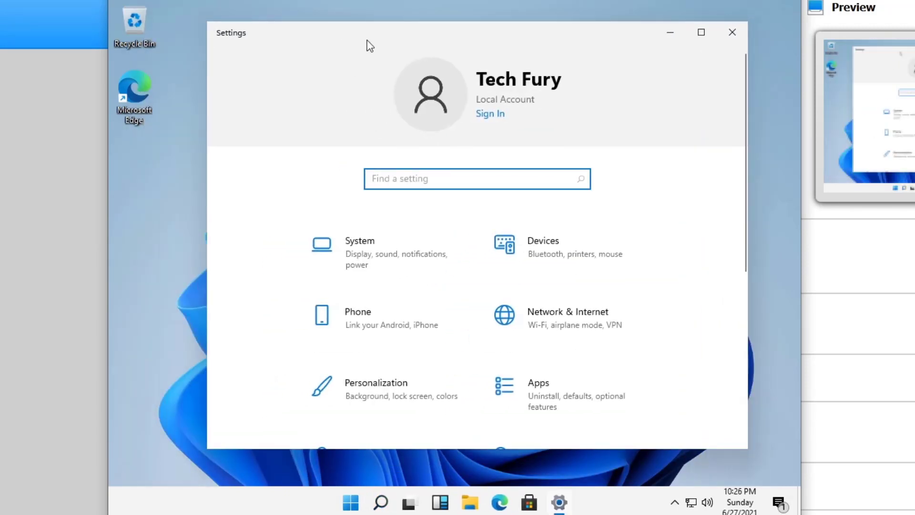
scroll(649, 259, down, 5)
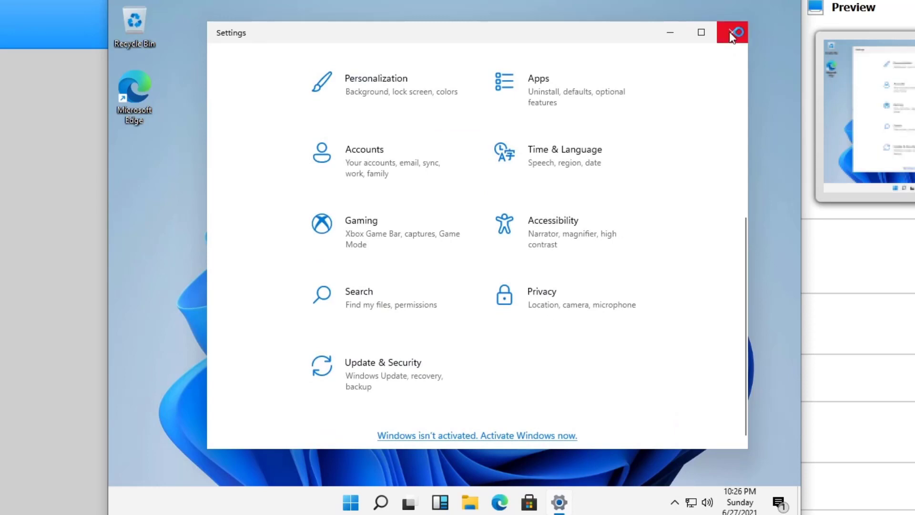